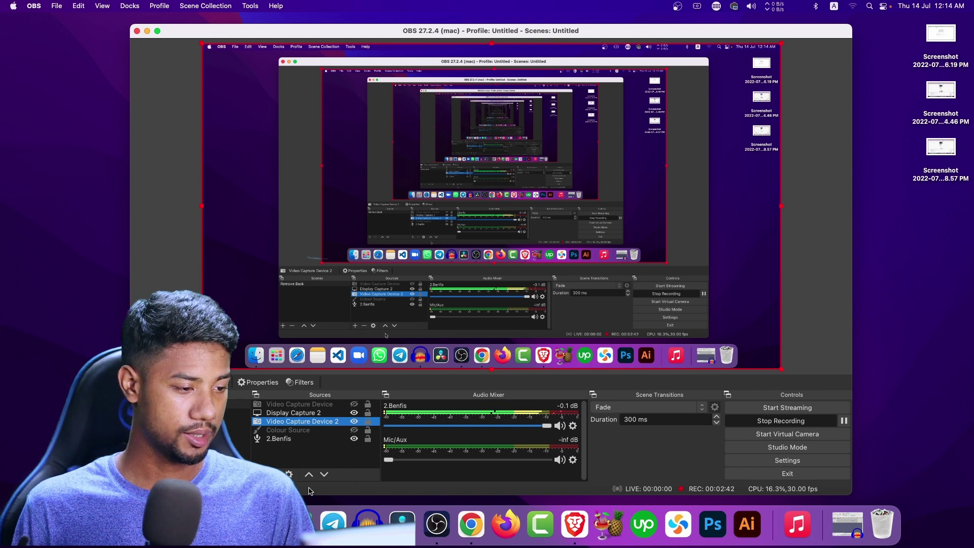
Step: Check the recorded audio track in Audacity, then return to OBS
left_click(369, 522)
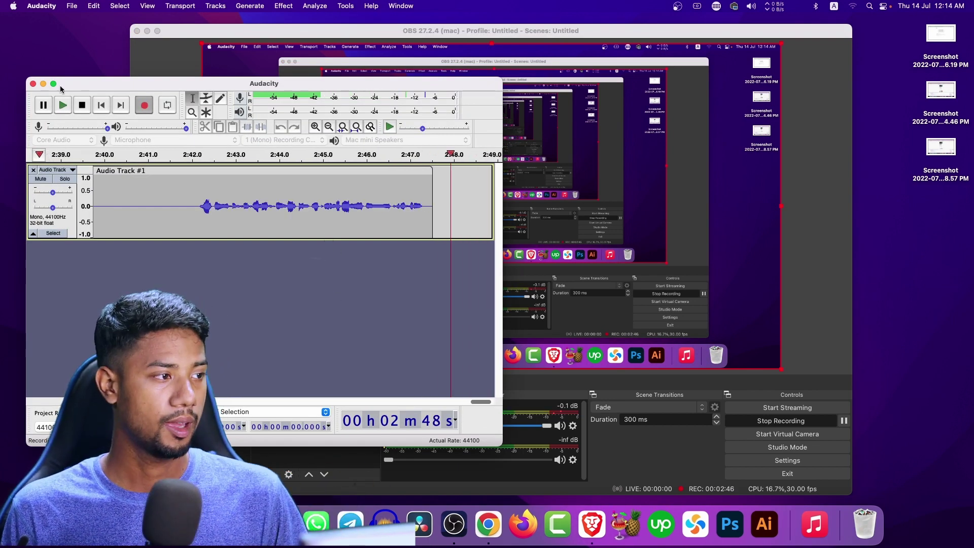
left_click(43, 83)
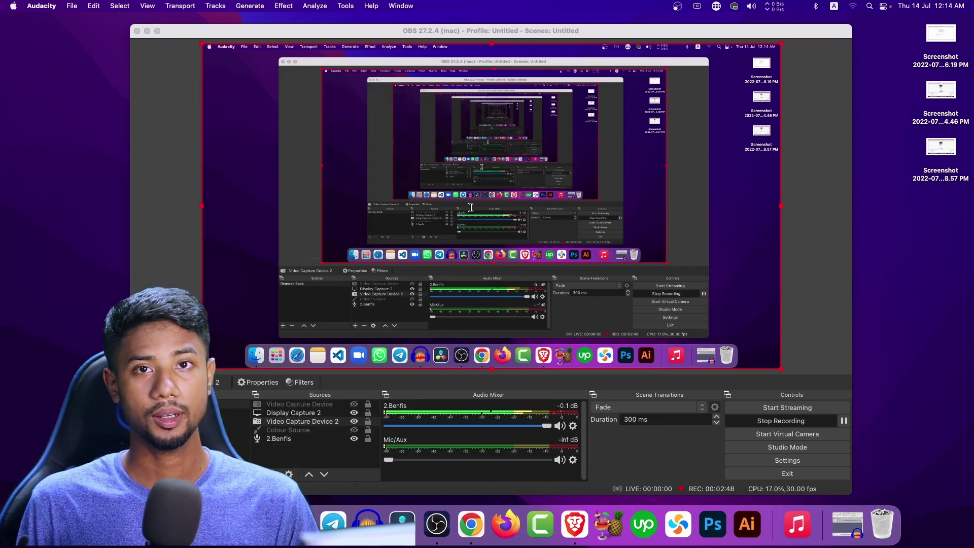
right_click(313, 425)
left_click(309, 423)
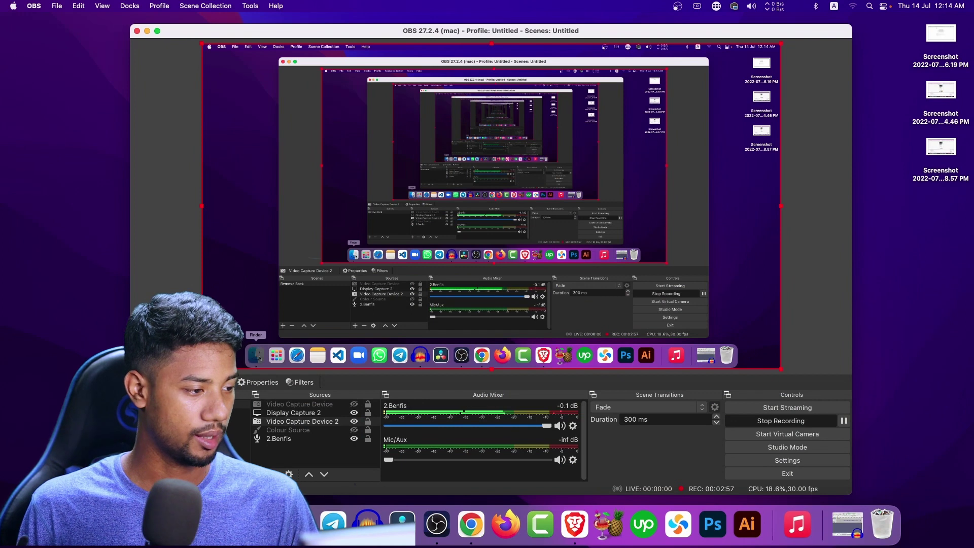
left_click(257, 355)
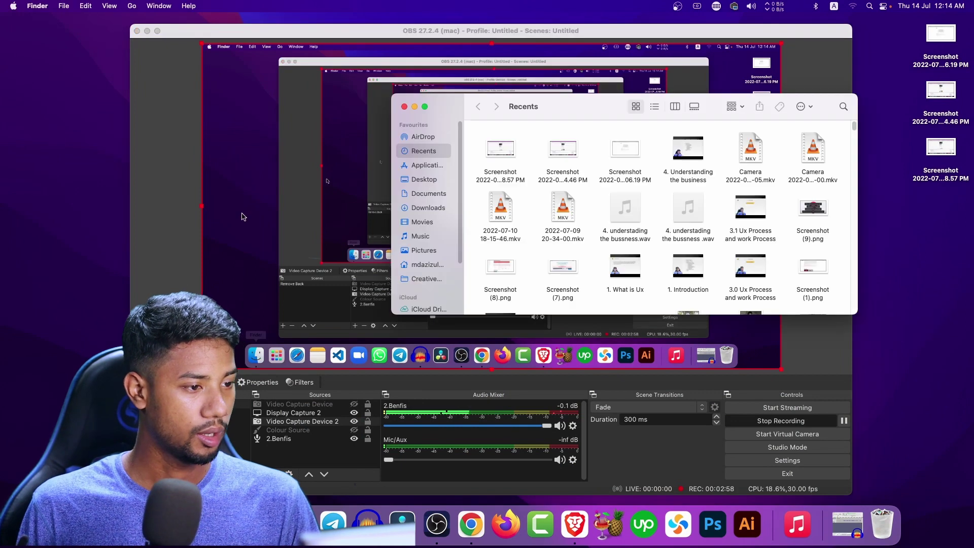
left_click(423, 222)
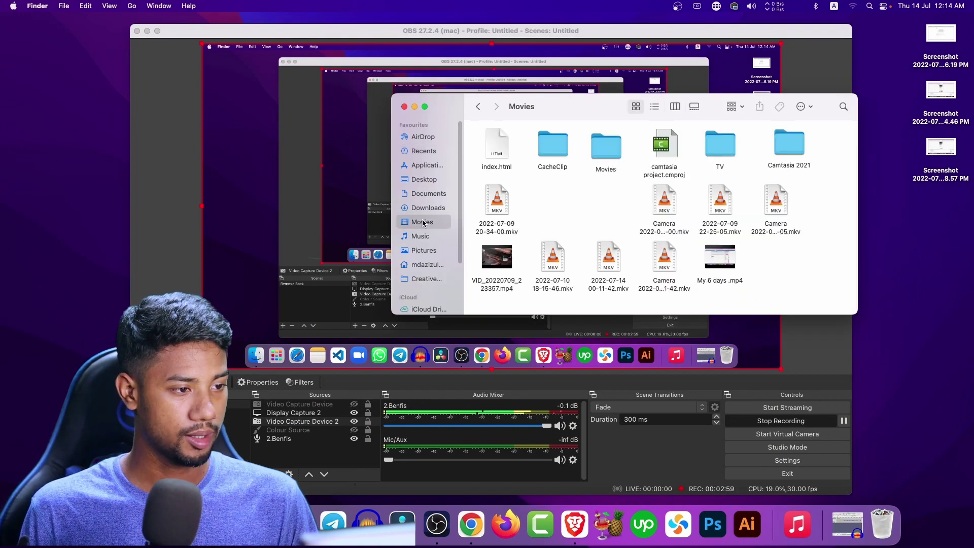
double_click(499, 230)
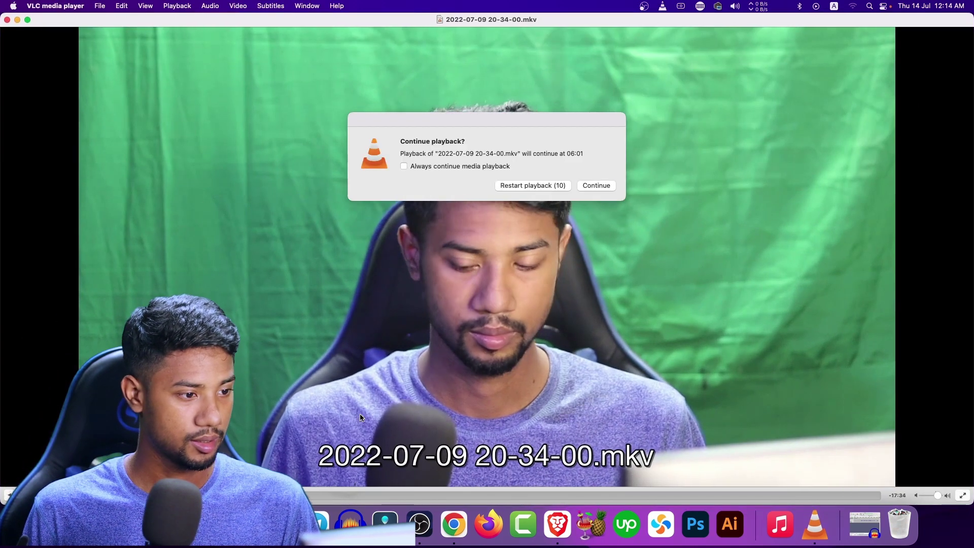
left_click(412, 496)
scroll(481, 415, "down", 5)
scroll(480, 413, "down", 3)
left_click(7, 20)
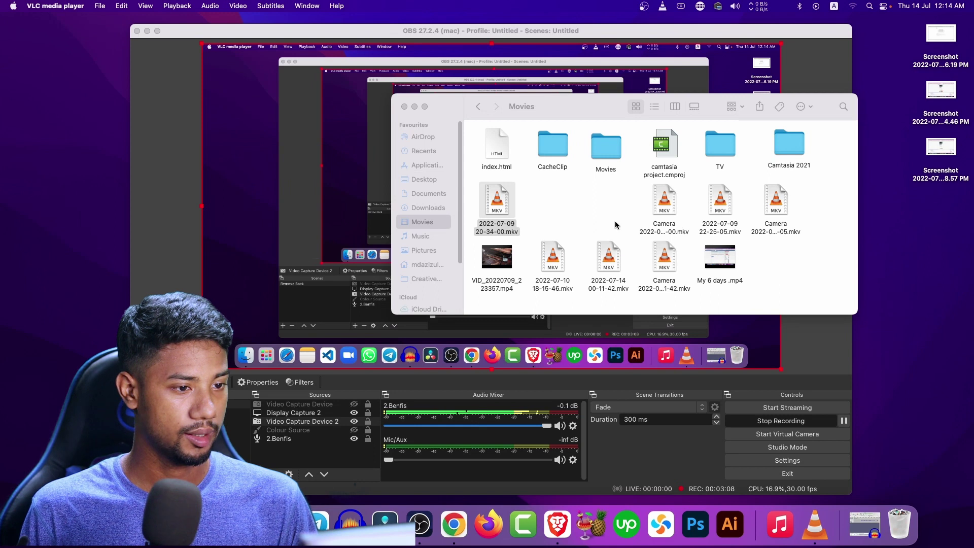
double_click(660, 230)
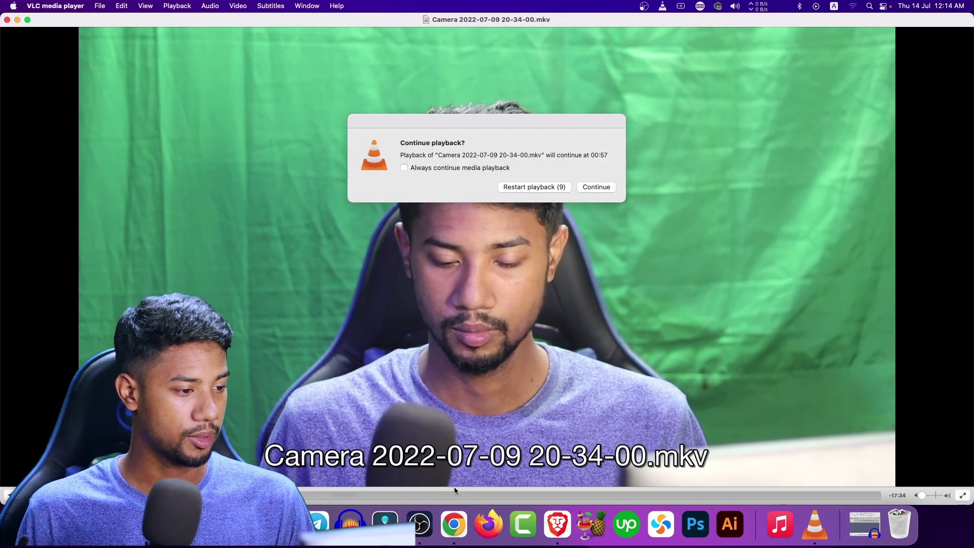
key("super+w")
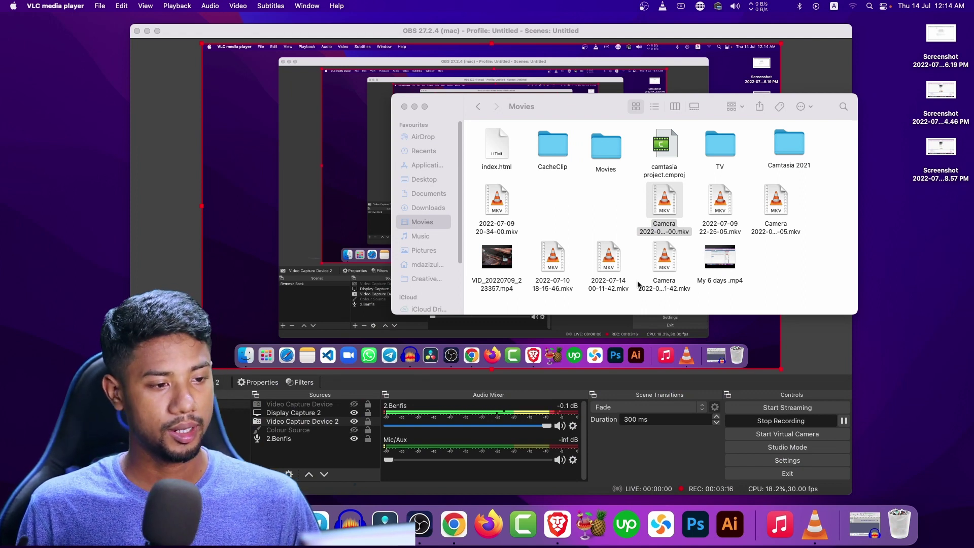
left_click(610, 288)
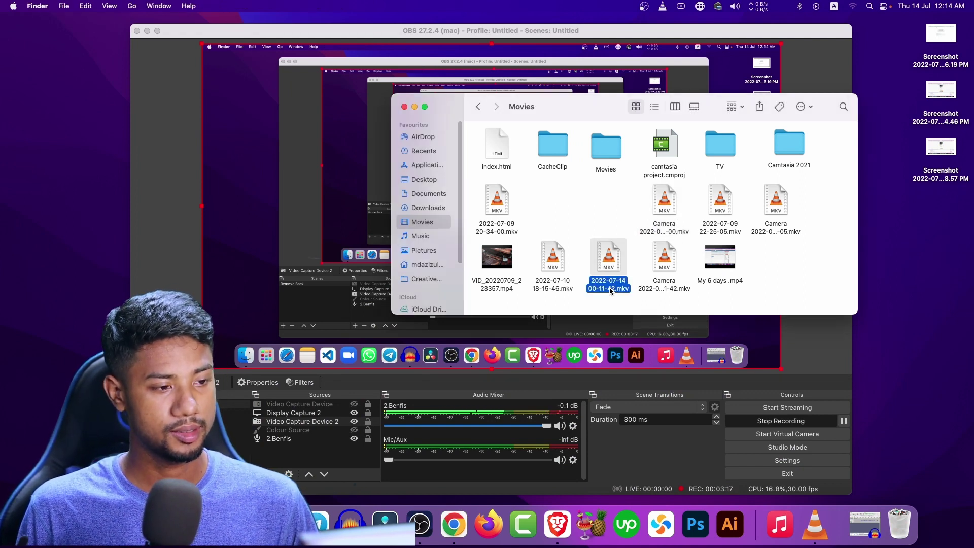
left_click(665, 287)
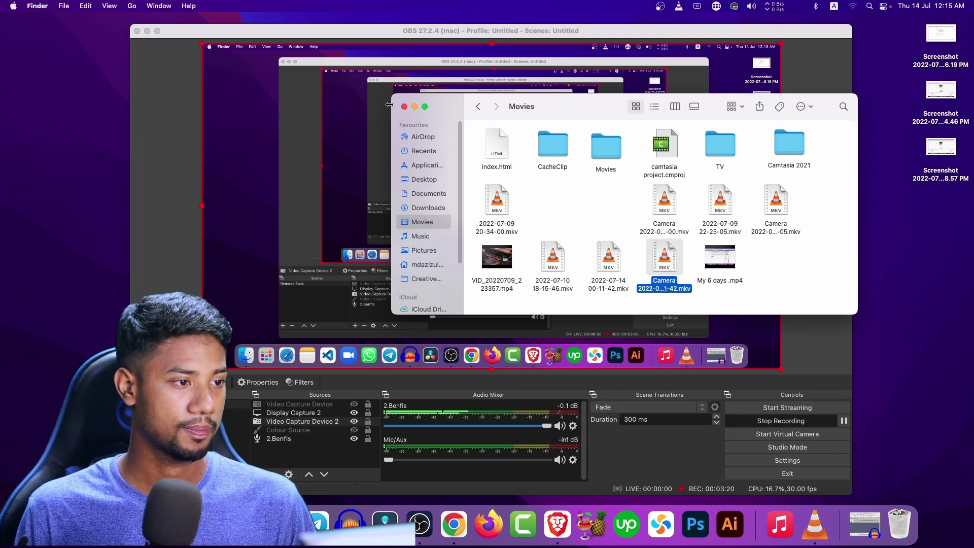
left_click(414, 107)
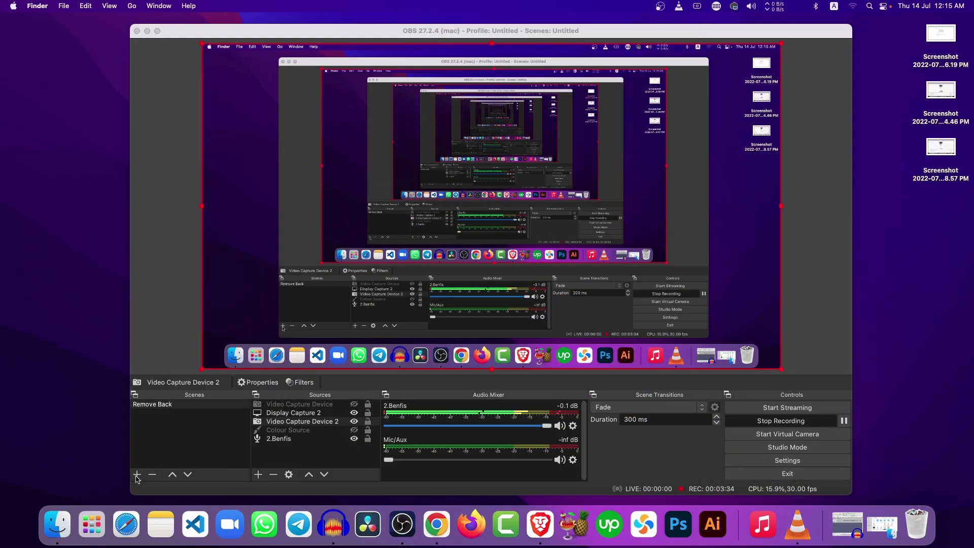
Step: Add a new scene 'Scene 2' holding a Display Capture of the HUAWEI AD80HW display
left_click(137, 475)
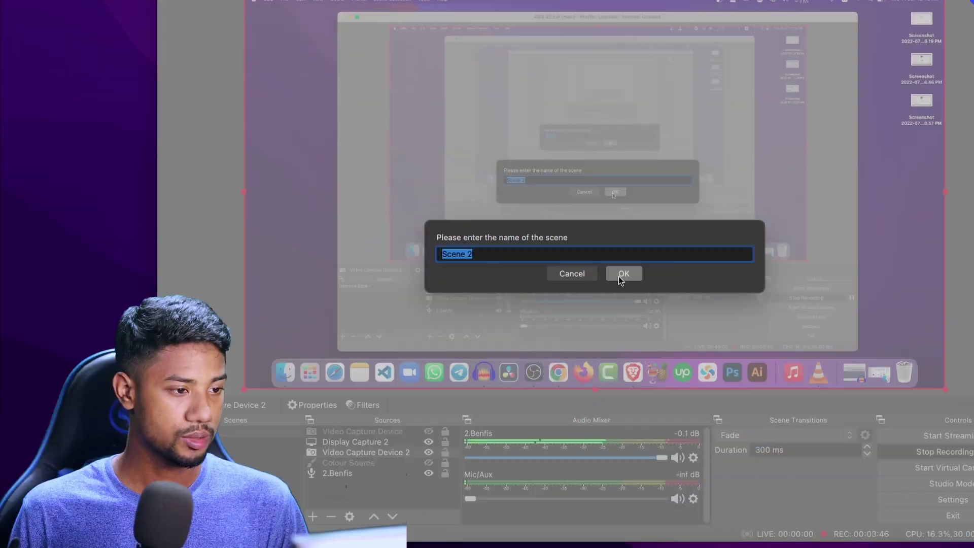
left_click(624, 274)
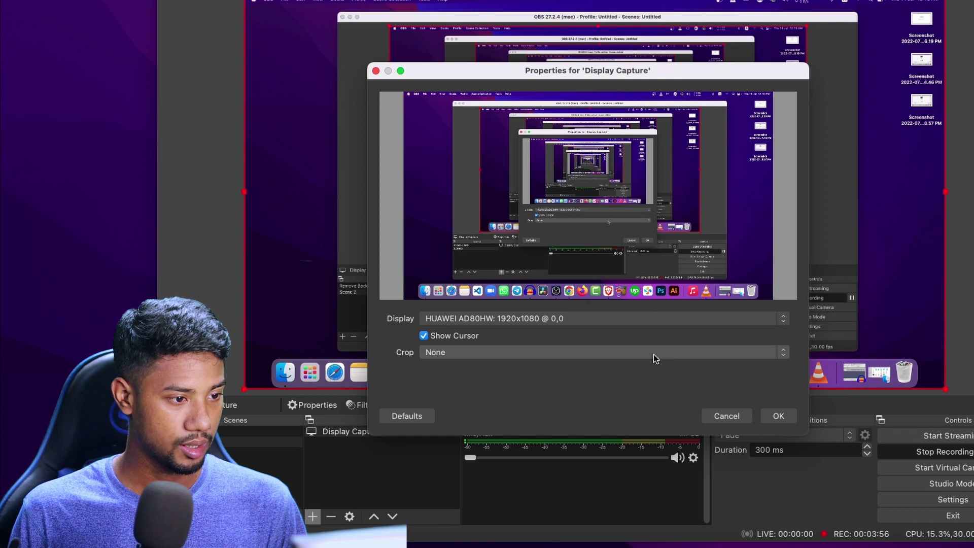
left_click(776, 413)
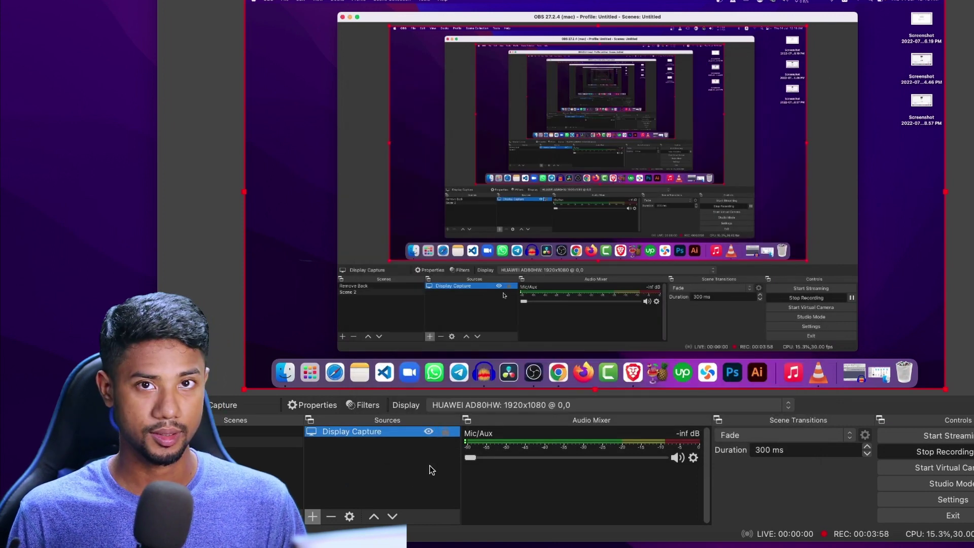
Step: Add Video Capture Device 3 using Cam Link 4K and drag its feed to the lower-right corner
left_click(313, 516)
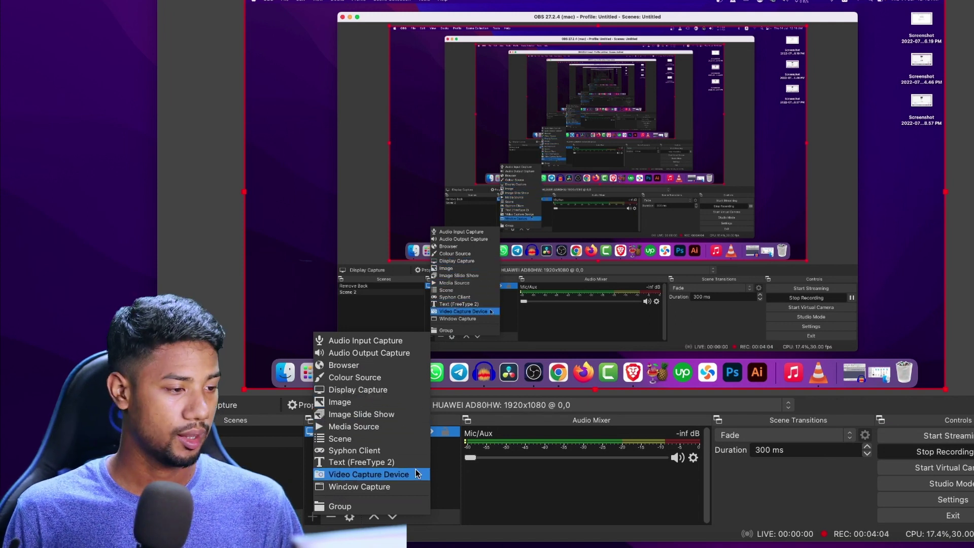
left_click(448, 457)
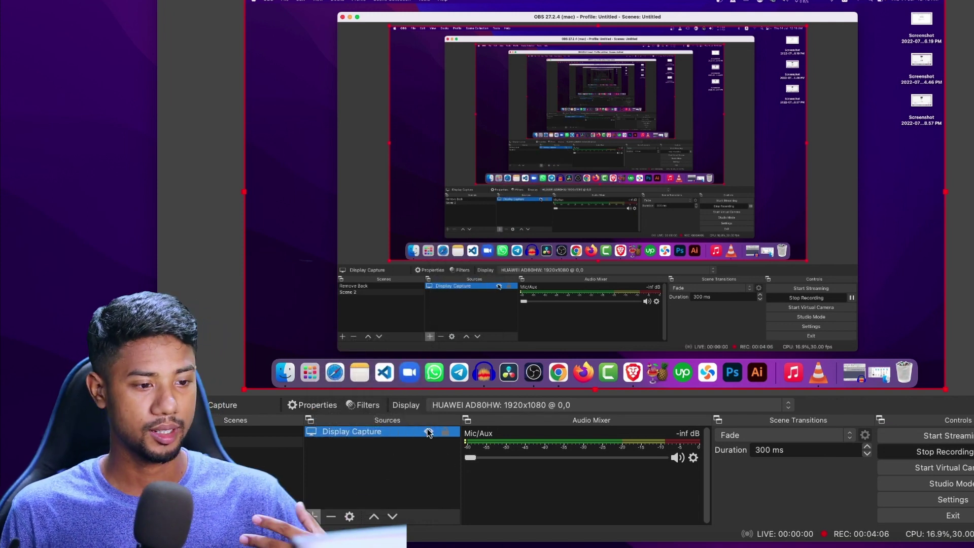
left_click(313, 516)
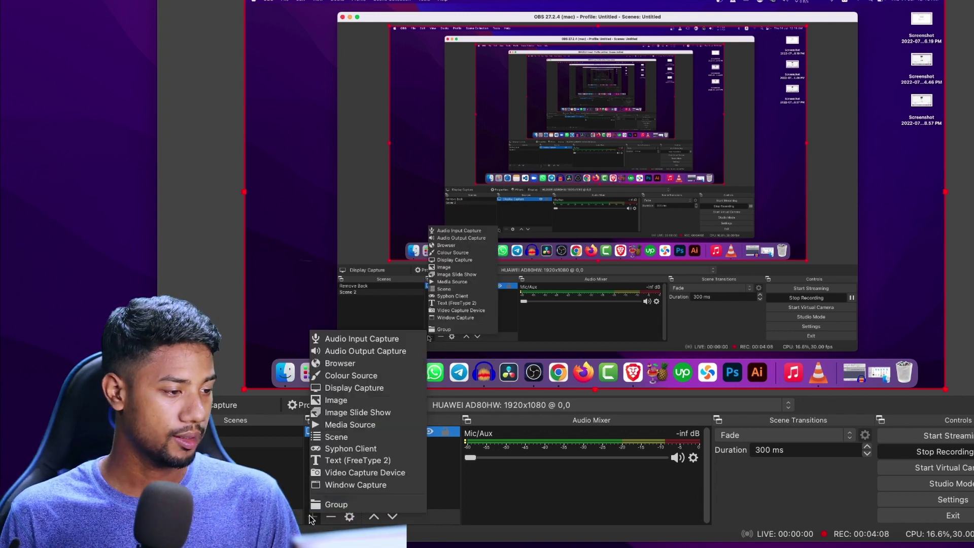
left_click(364, 476)
left_click(666, 332)
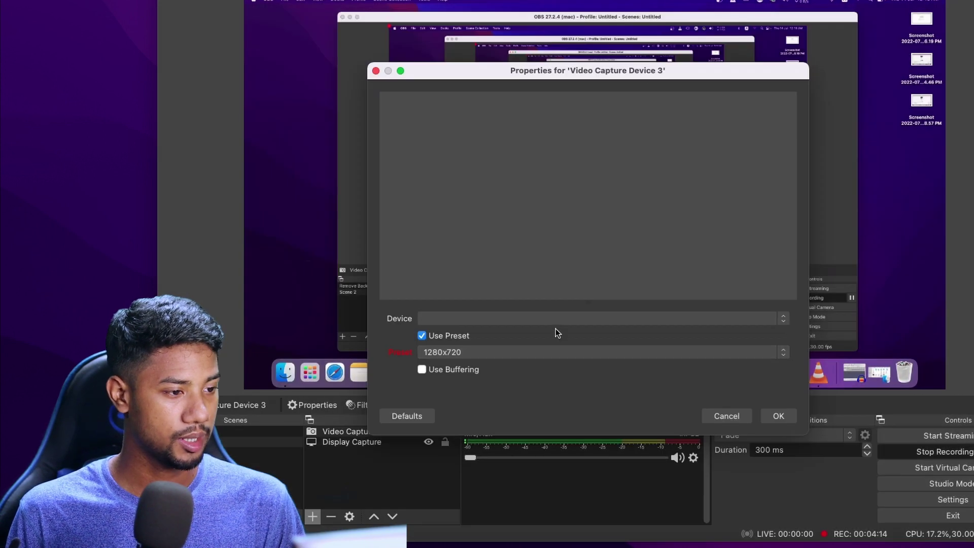
left_click(513, 318)
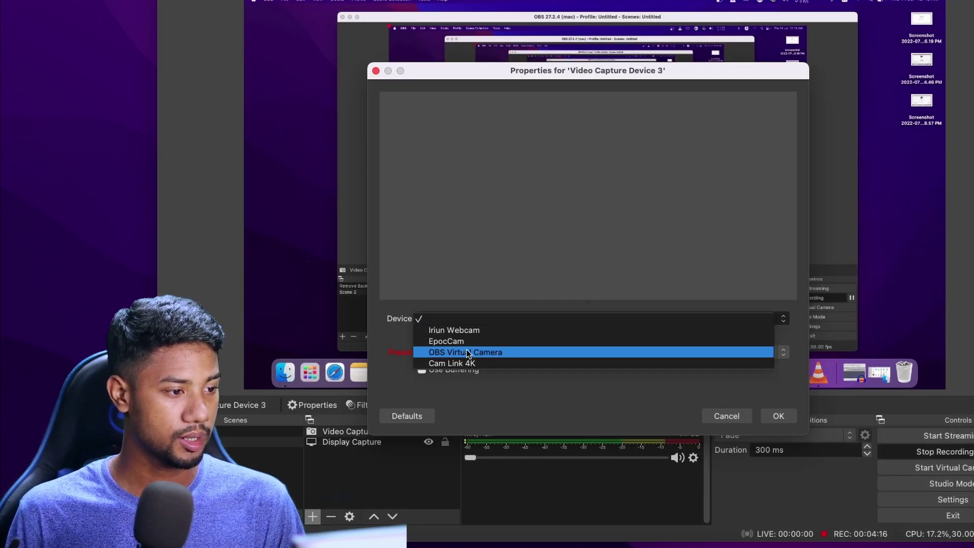
left_click(465, 364)
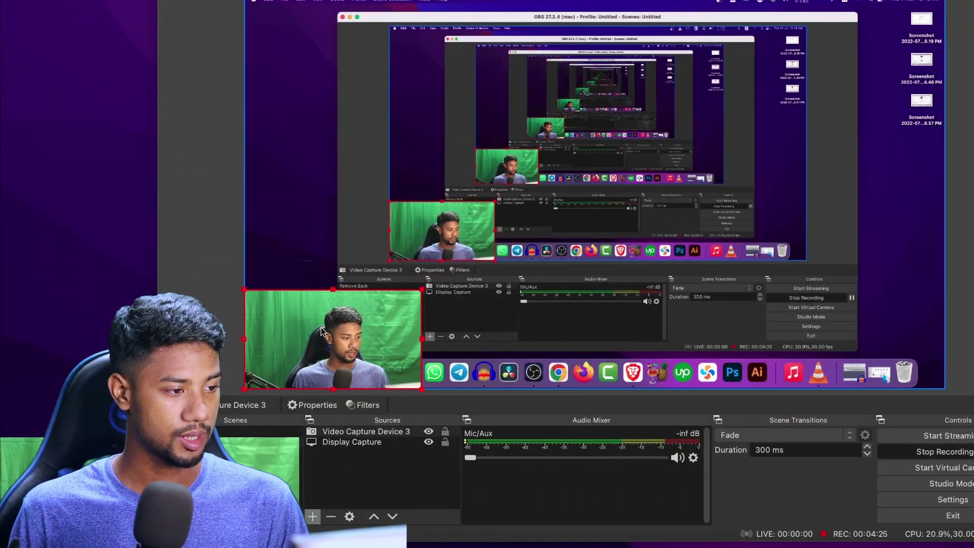
left_click_drag(320, 254, 806, 297)
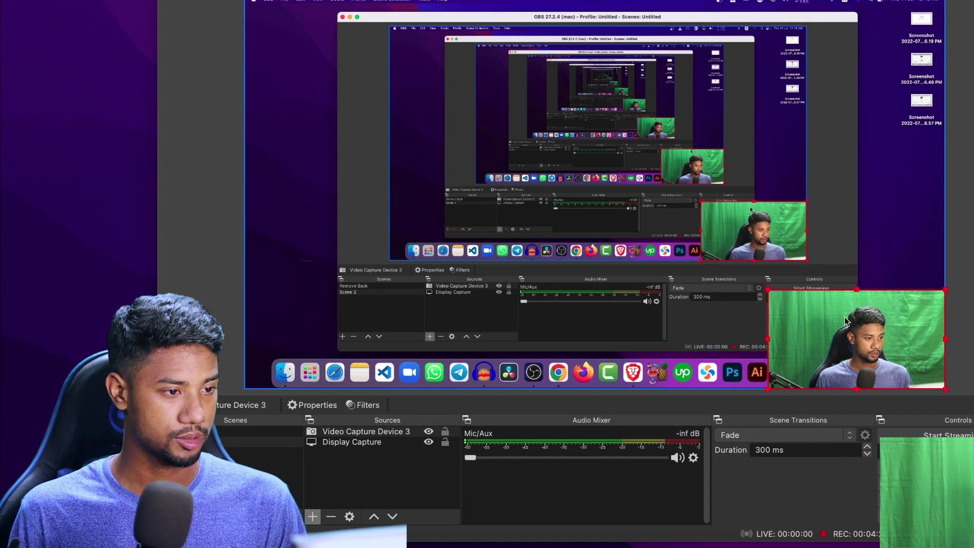
Step: Add an Audio Input Capture source to Scene 2 with Cam Link 4K as its device
left_click(369, 481)
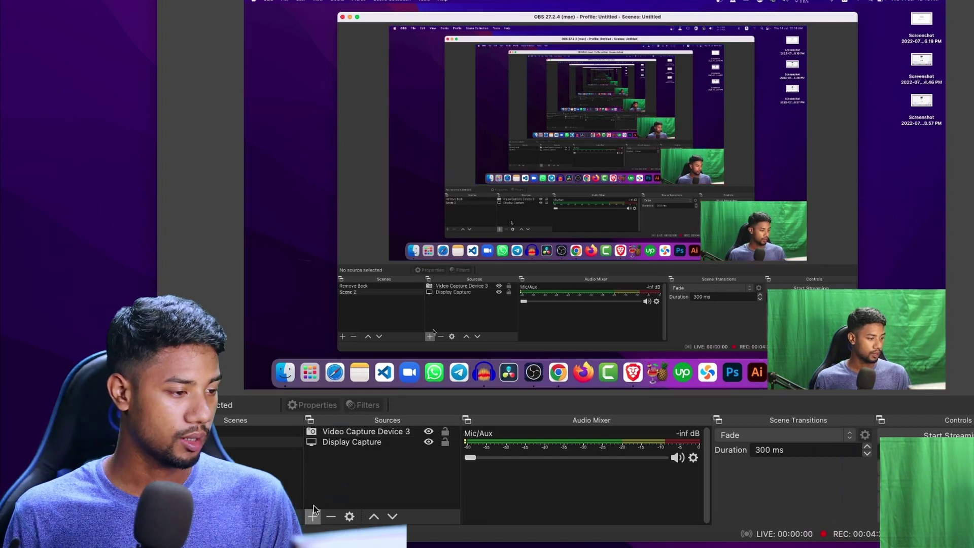
left_click(313, 517)
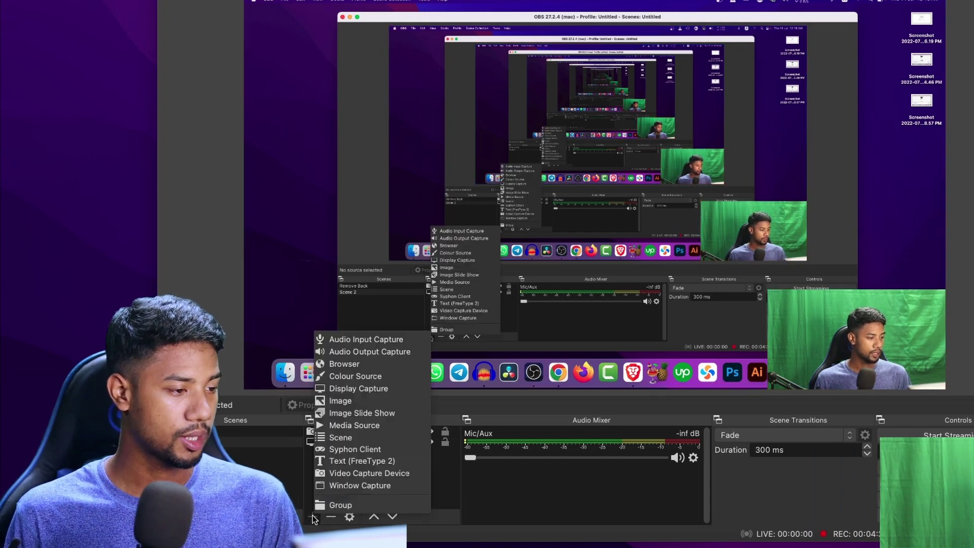
left_click(352, 339)
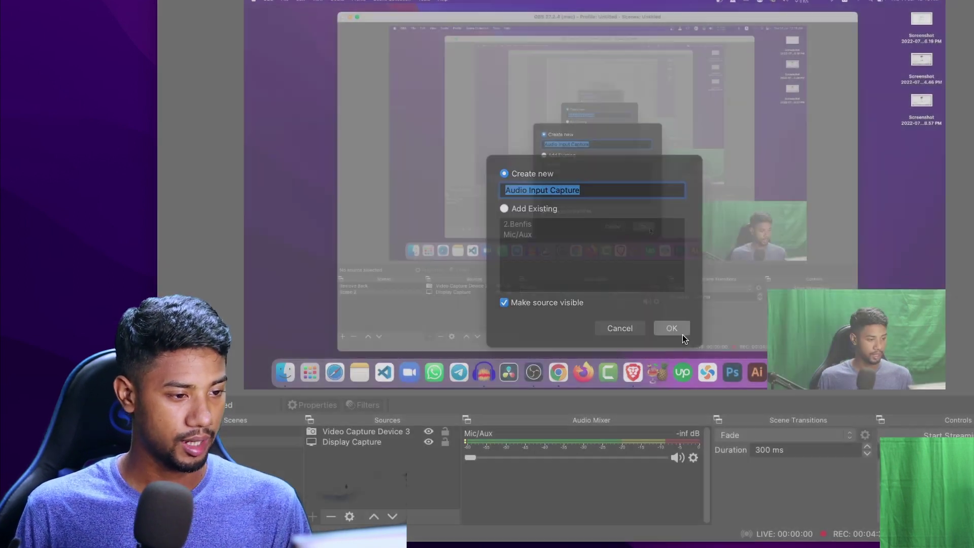
left_click(680, 334)
left_click(483, 104)
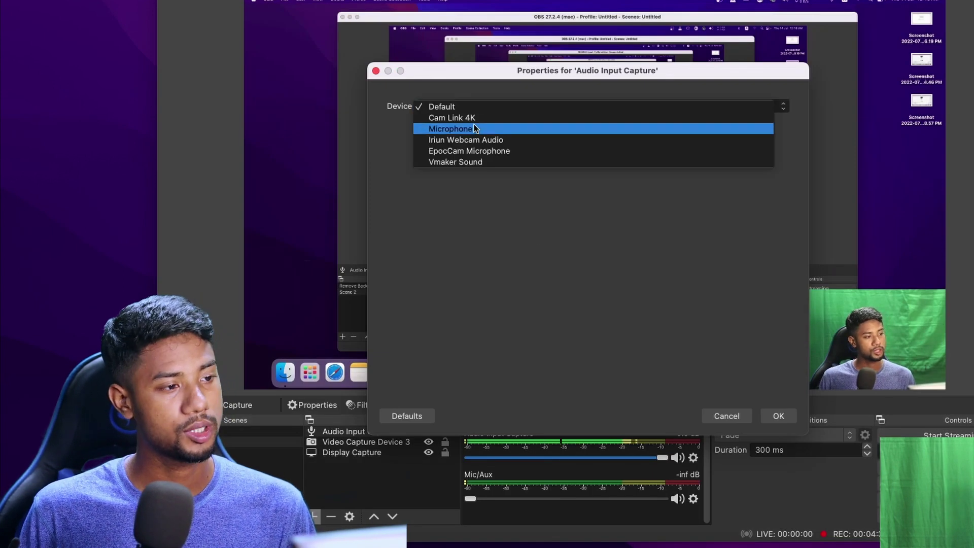
left_click(471, 117)
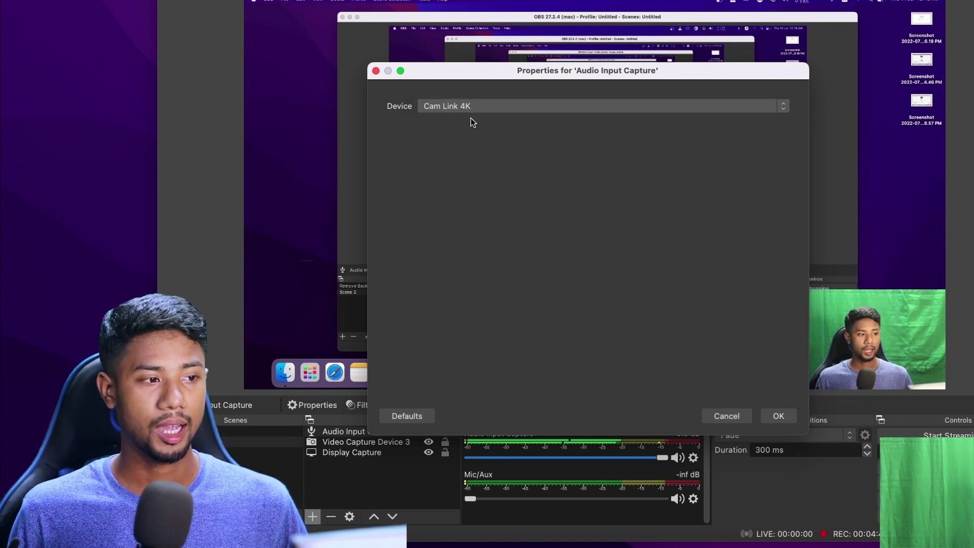
left_click(470, 106)
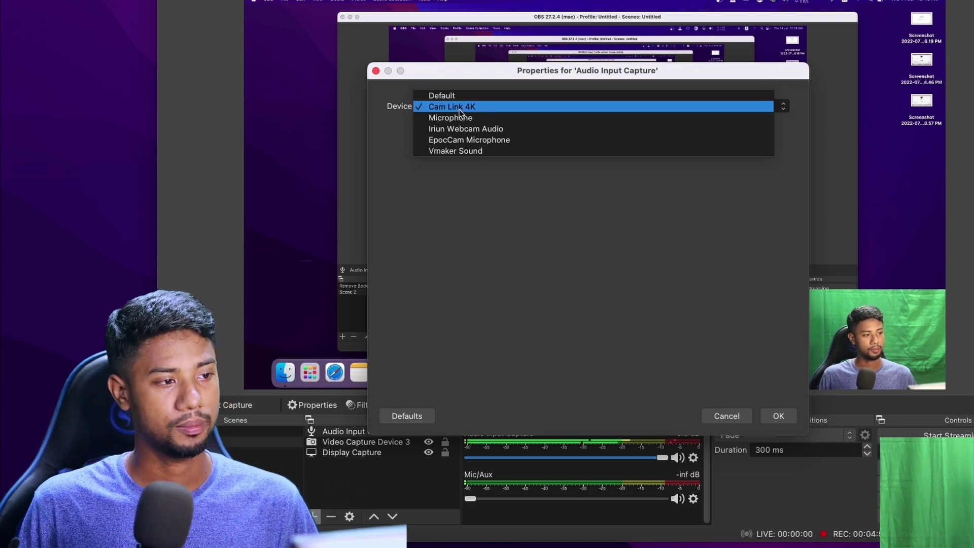
left_click(462, 77)
left_click(779, 416)
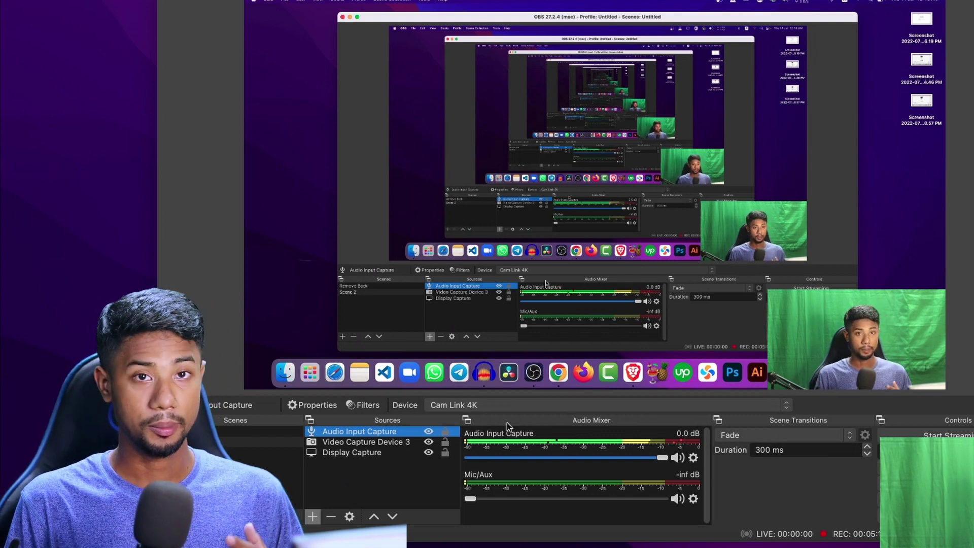
Step: Review the camera recordings in Movies, then bring up the context menu for Video Capture Device 3
left_click(279, 380)
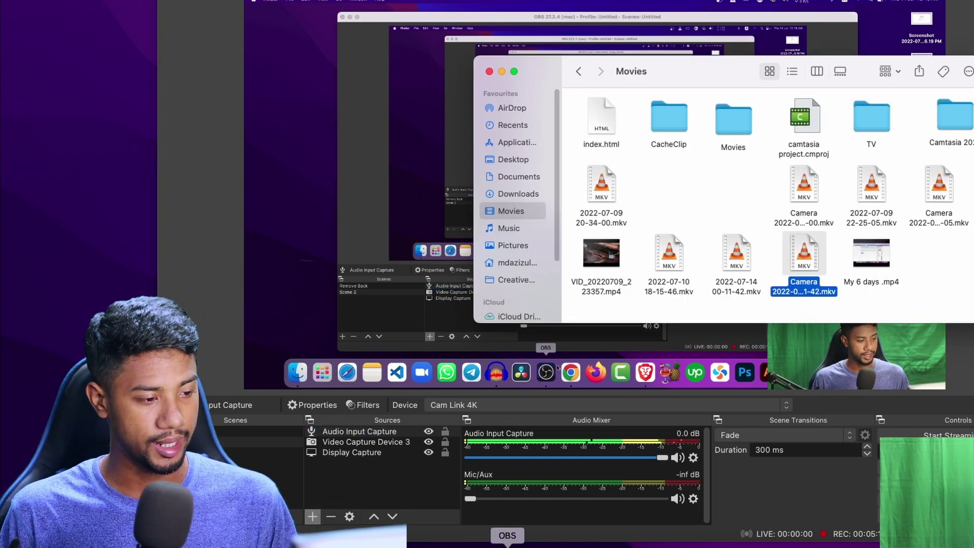
left_click(409, 476)
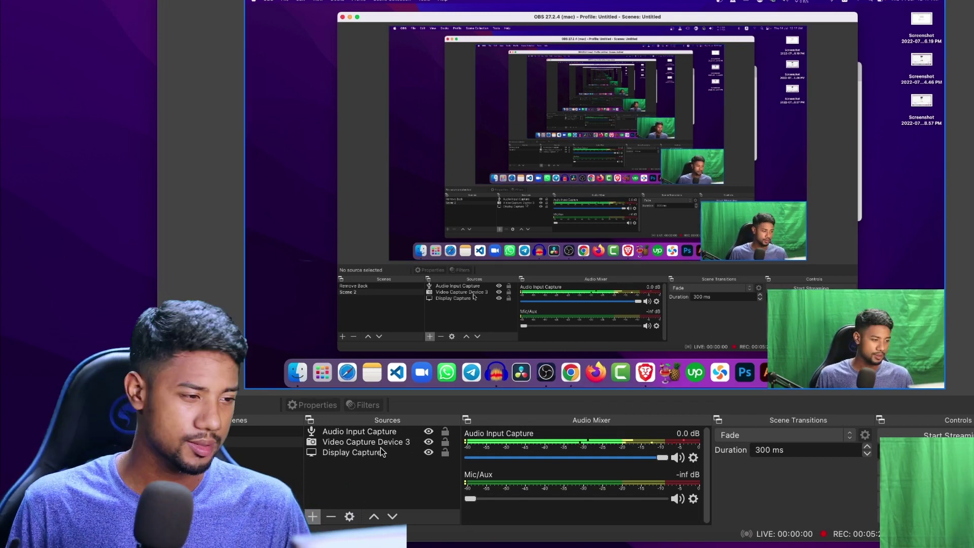
left_click(346, 450)
right_click(346, 449)
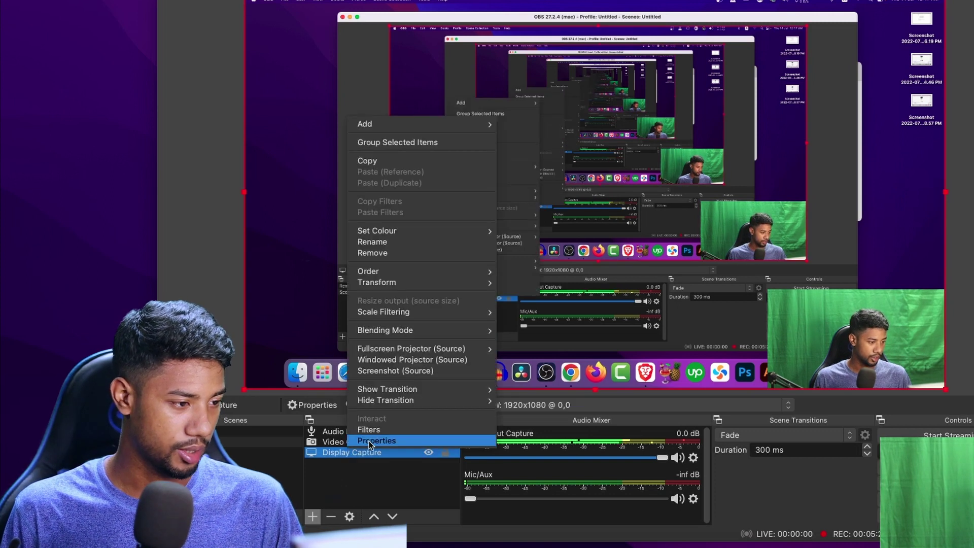
left_click(348, 448)
left_click(349, 443)
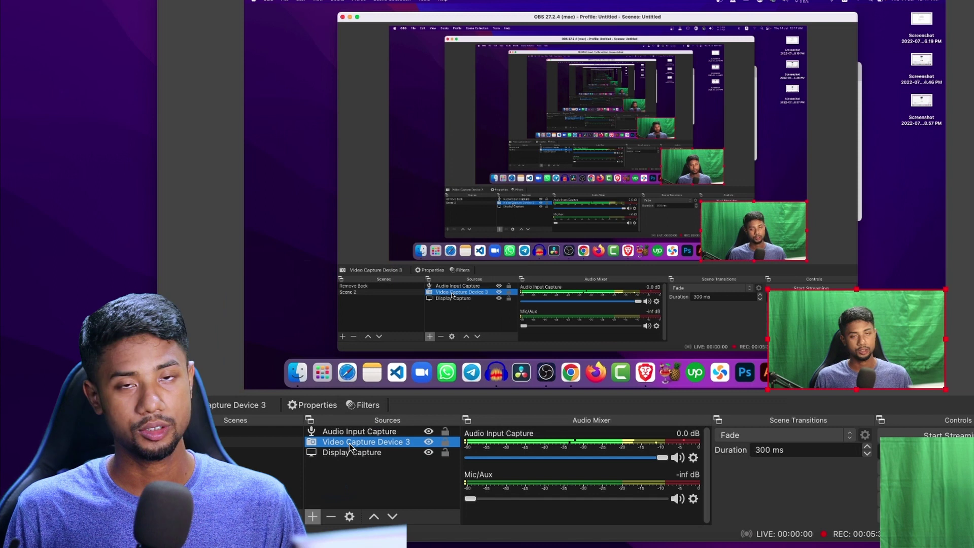
right_click(350, 443)
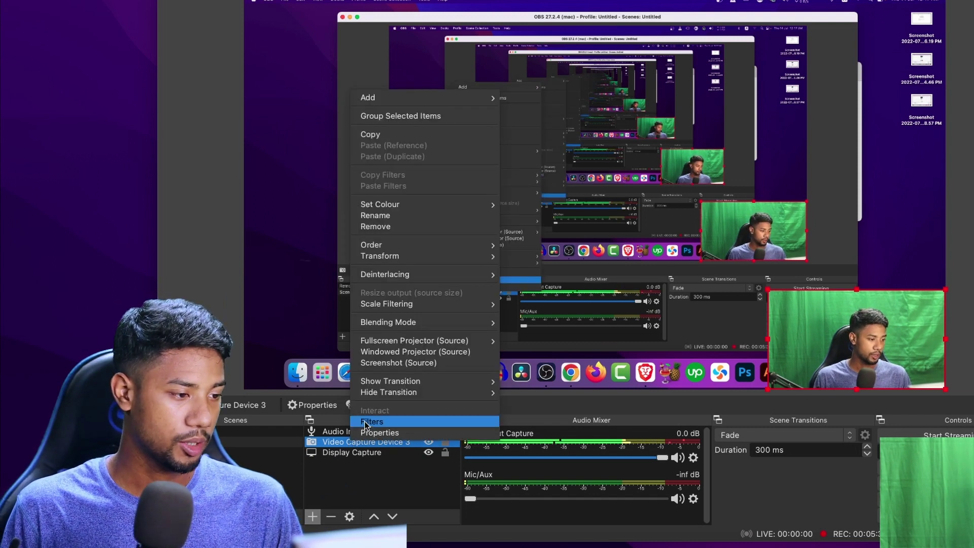
Step: Add a Source Record effect filter to Video Capture Device 3, then switch to Chrome
left_click(365, 422)
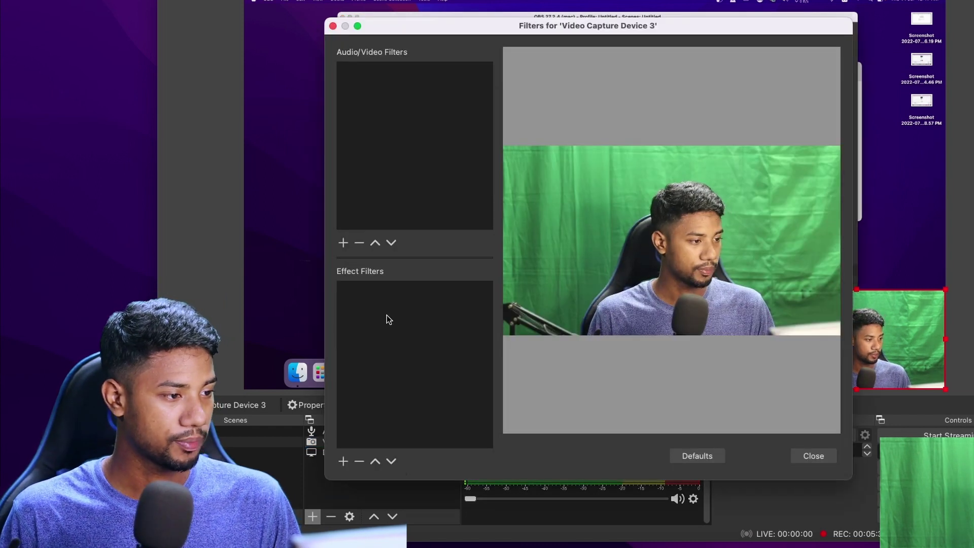
left_click(344, 461)
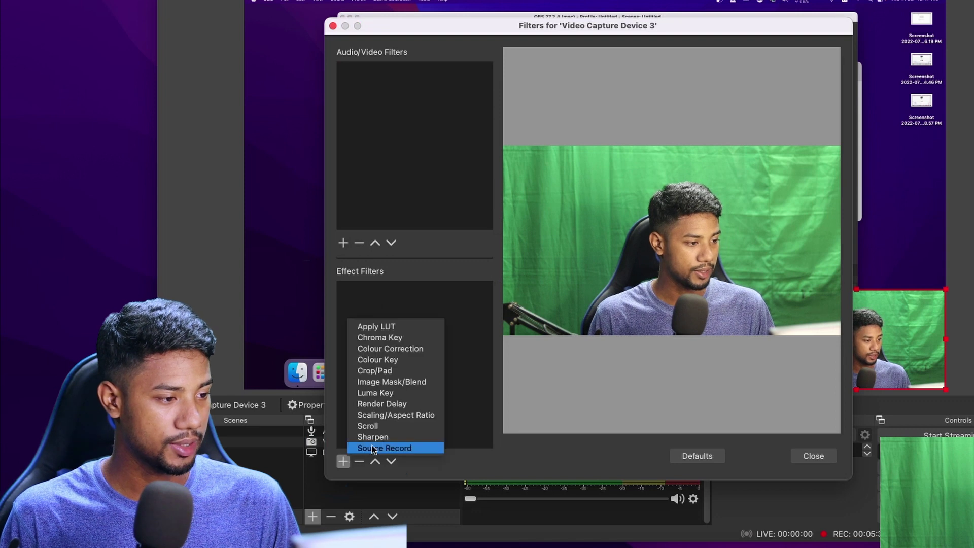
left_click(401, 450)
left_click(617, 266)
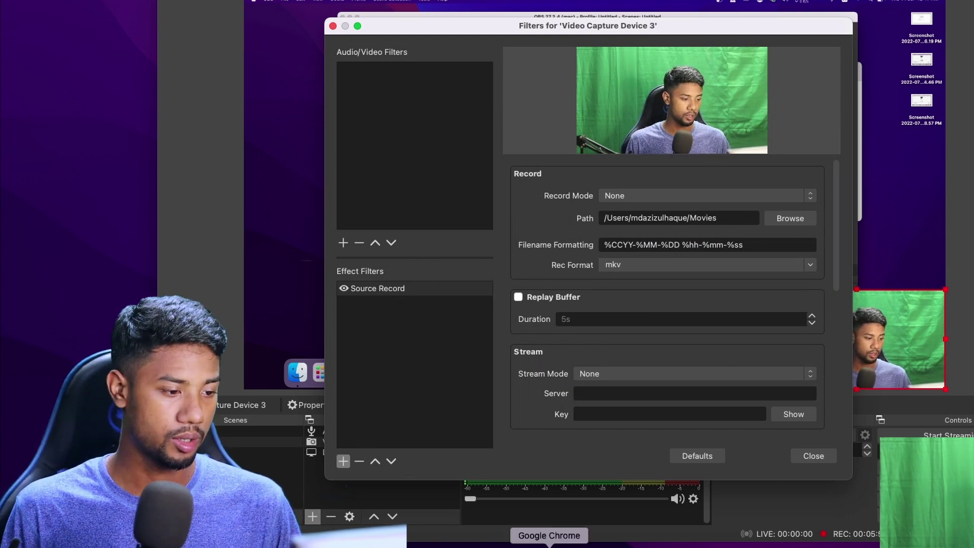
left_click(502, 539)
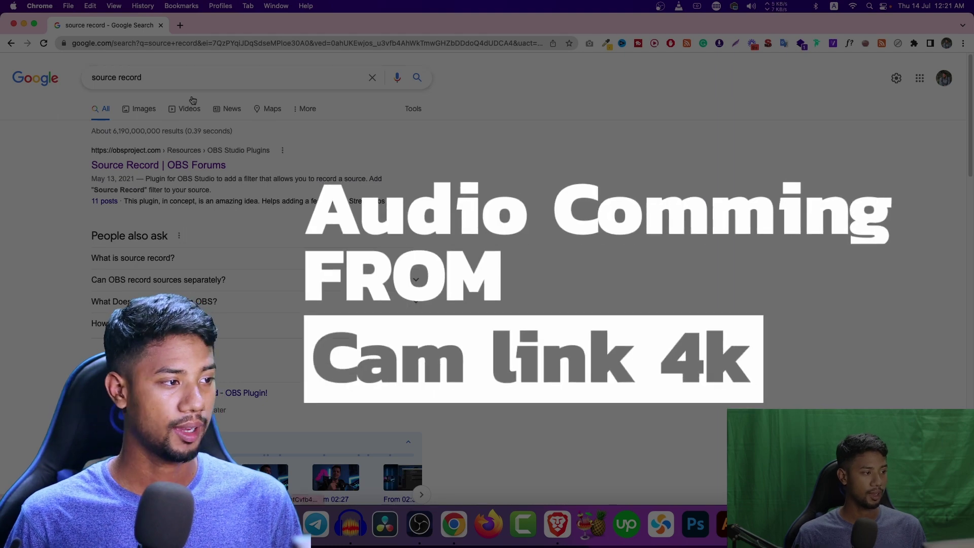
Step: Search Google for 'source record obs'
left_click(202, 73)
type("obs")
key("Return")
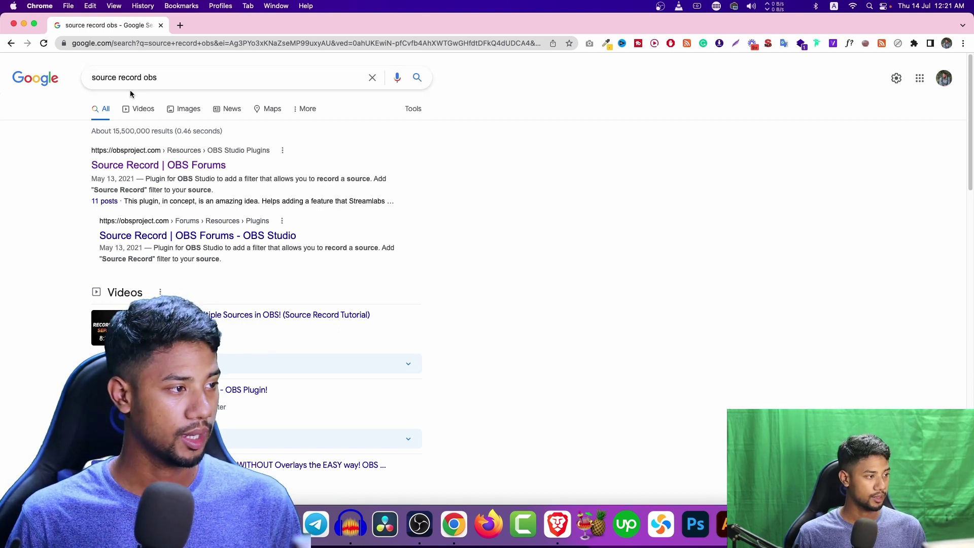
Step: Open the OBS Forums Source Record 0.3.0 page in a new tab and view its downloads
right_click(150, 162)
left_click(175, 168)
left_click(199, 26)
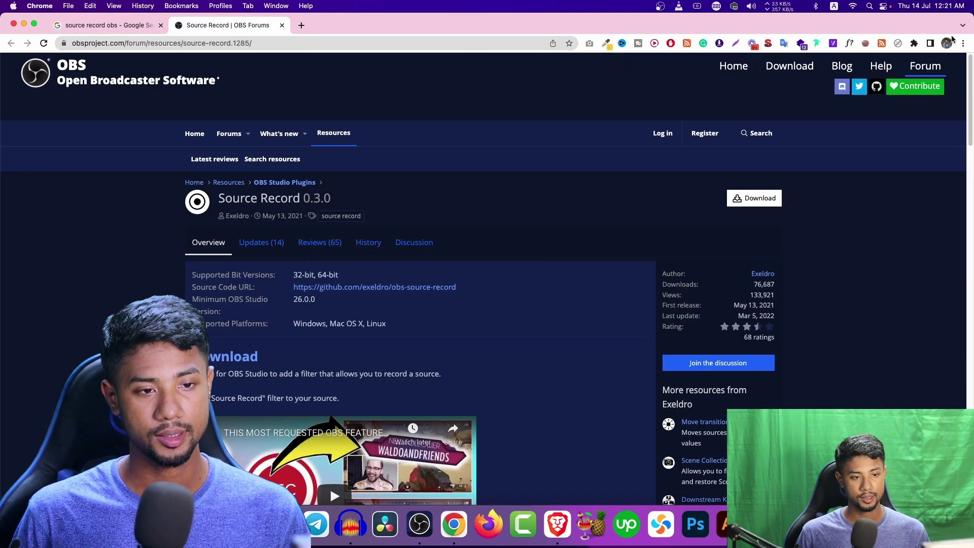
left_click(756, 199)
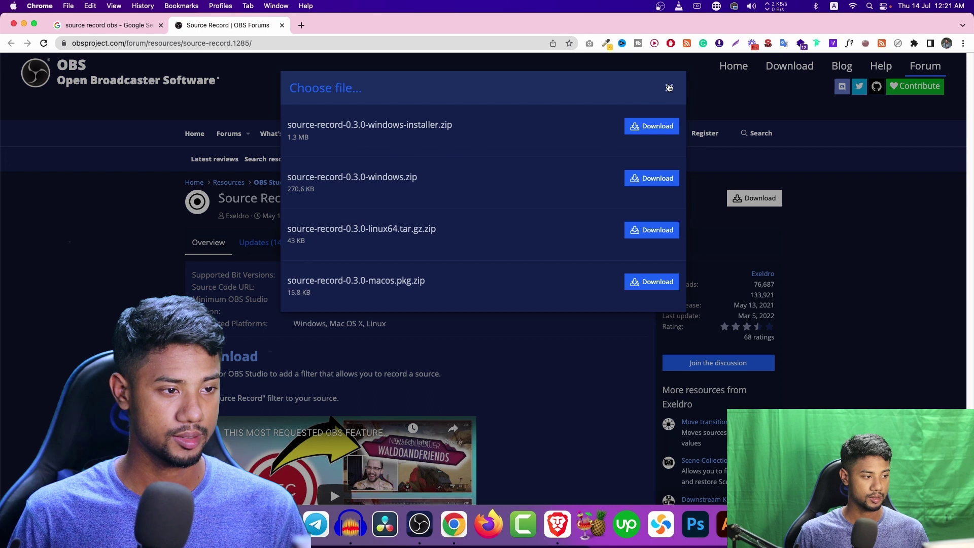
left_click(669, 88)
left_click(117, 25)
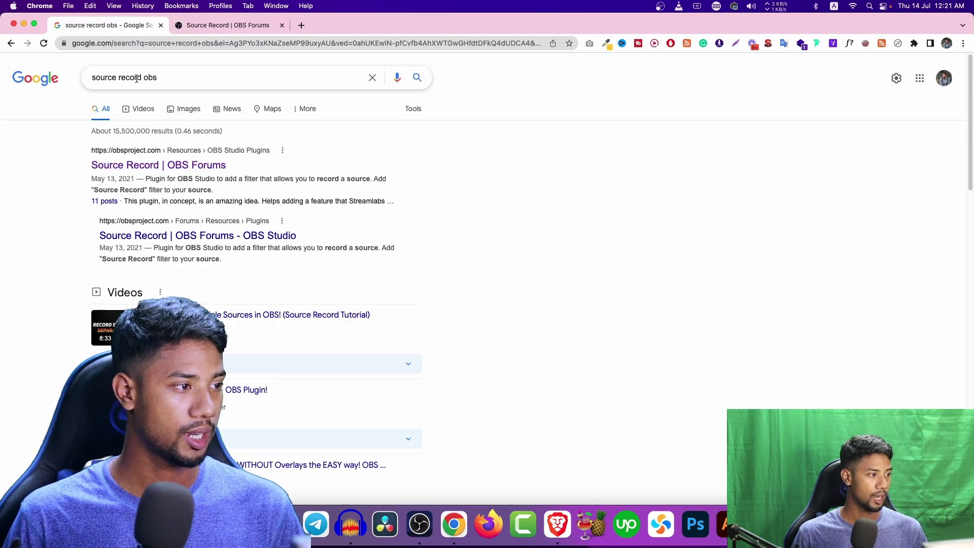
left_click_drag(148, 77, 92, 77)
Step: Copy 'source record' from the query and go to youtube.com in a new tab
right_click(106, 74)
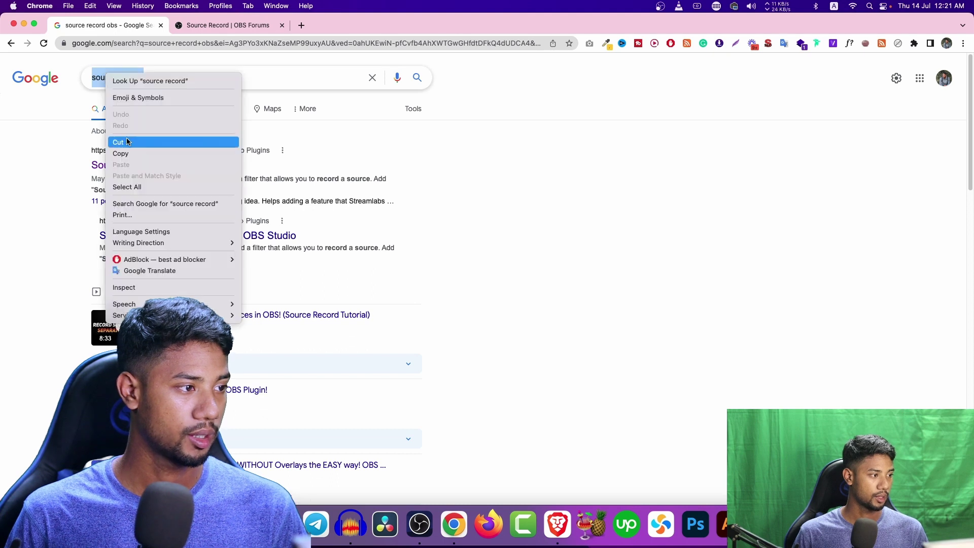
left_click(120, 154)
left_click(301, 25)
type("youtube.com")
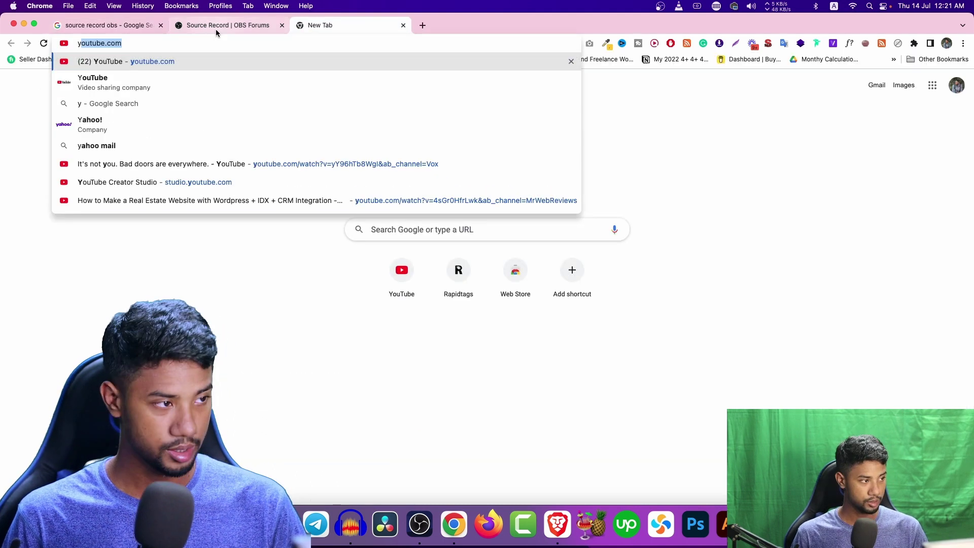
left_click(215, 61)
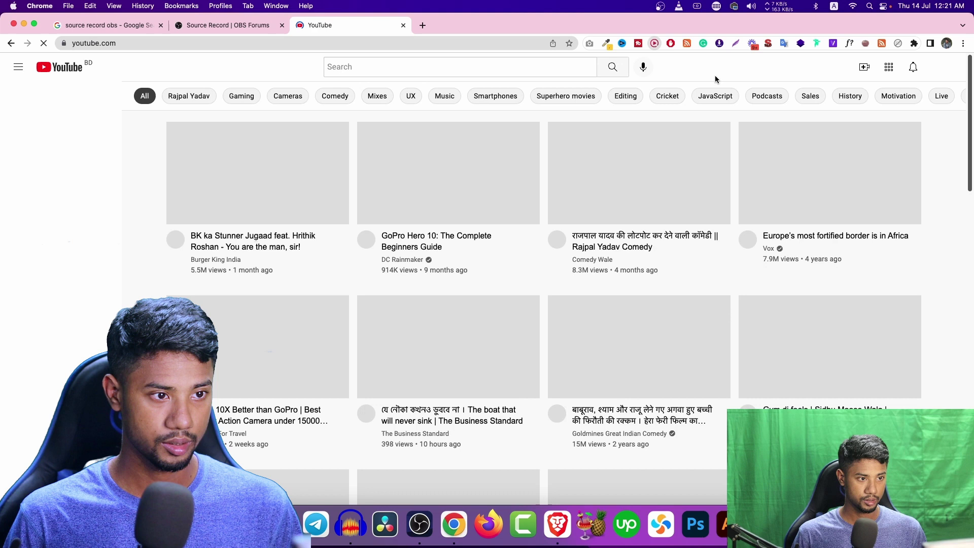
Step: Switch on the Unhook extension and search YouTube for 'source record'
left_click(654, 43)
left_click(645, 62)
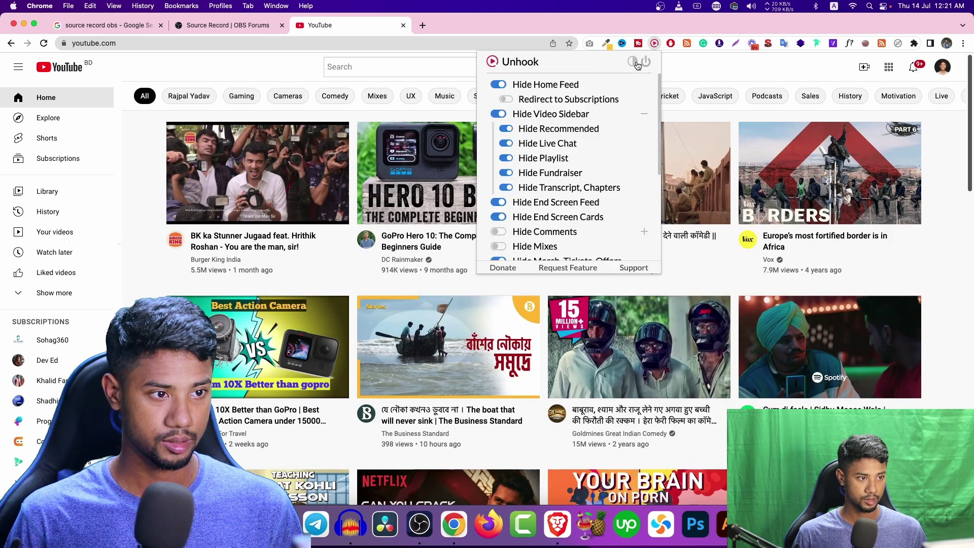
left_click(342, 60)
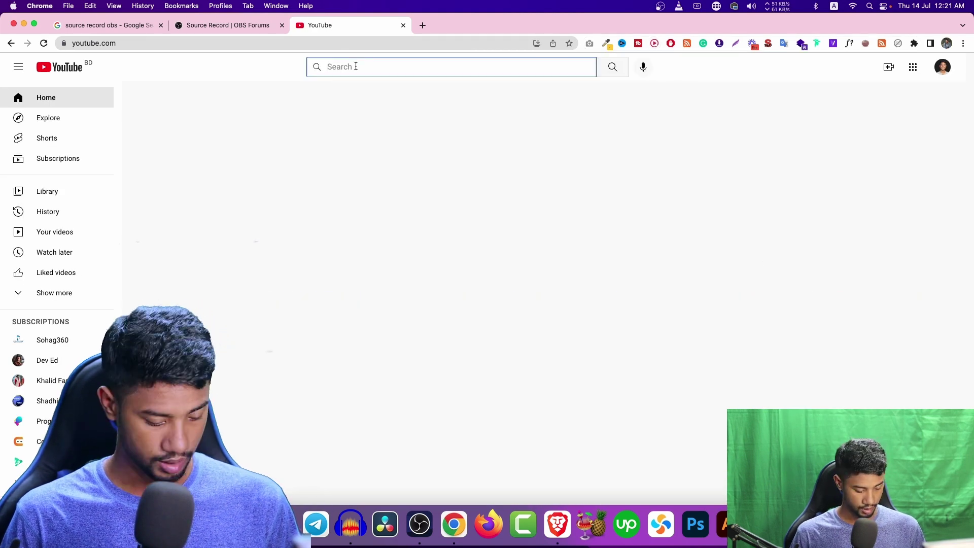
type("source record")
key("Return")
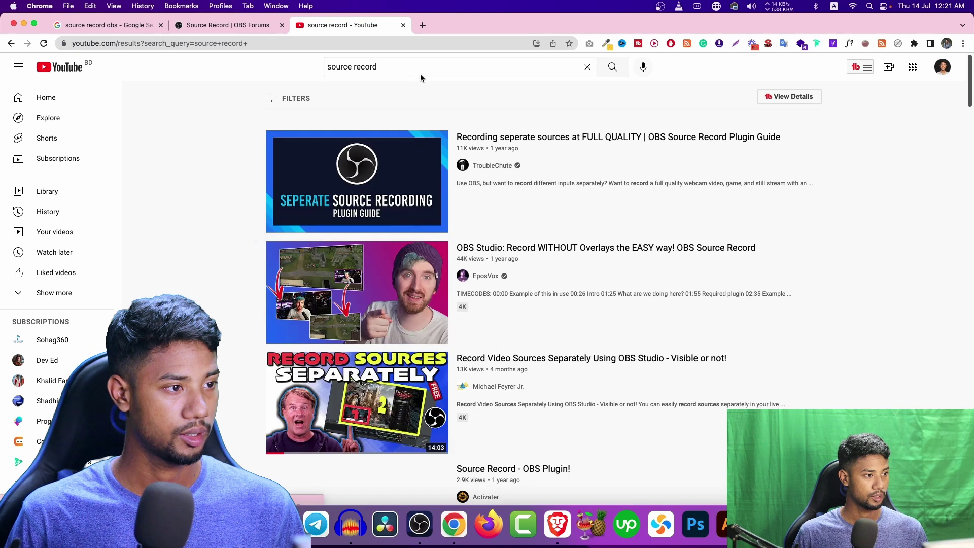
Step: Scroll the video results, then close the YouTube tab and hide Chrome
scroll(488, 192, "down", 2)
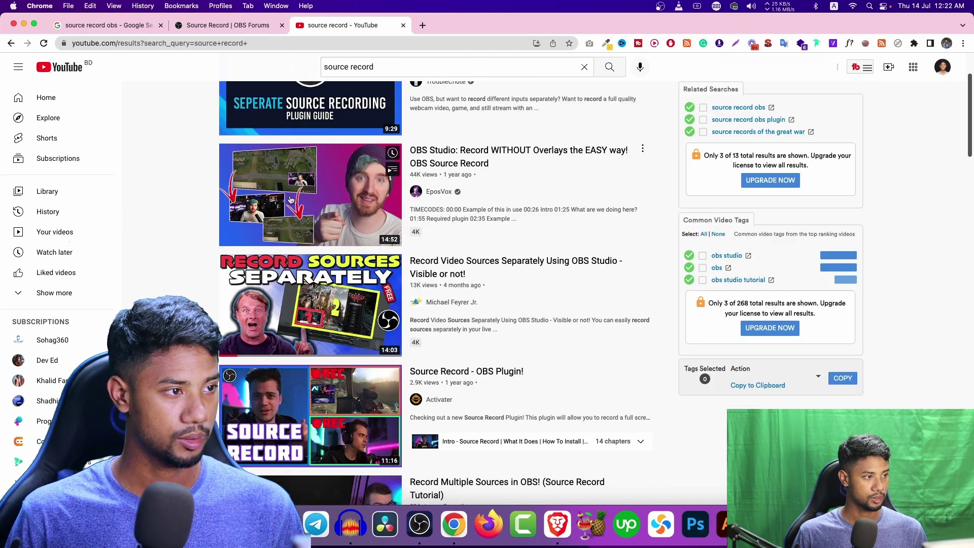
left_click(419, 520)
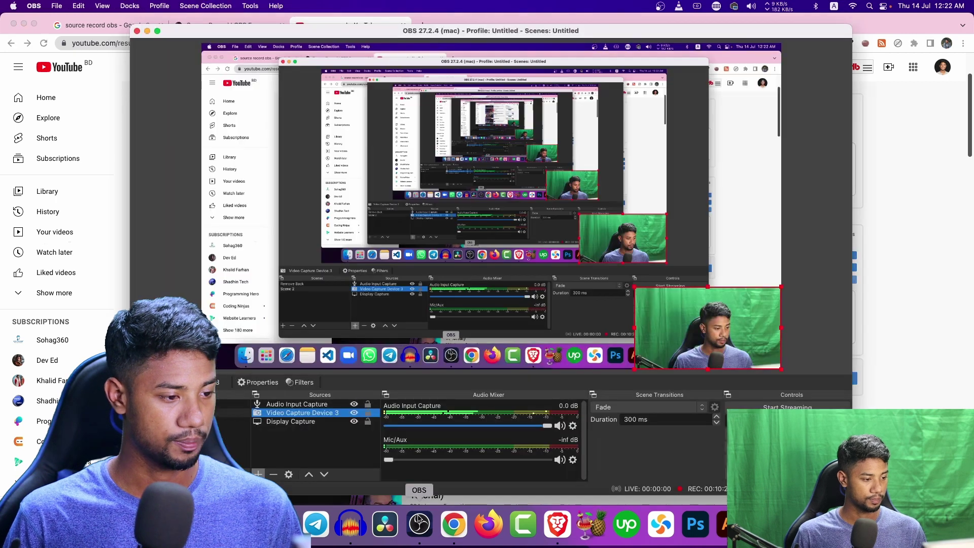
left_click(331, 24)
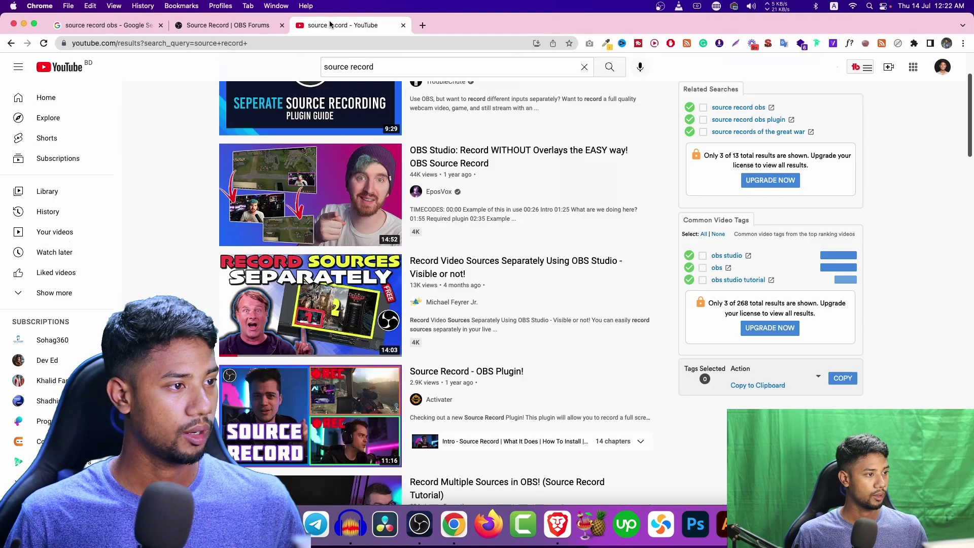
left_click(406, 27)
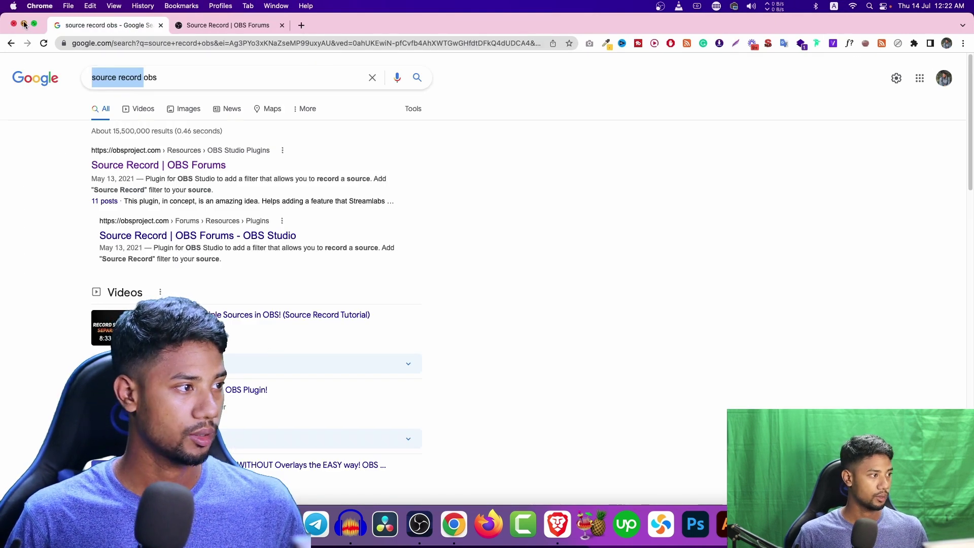
left_click(24, 24)
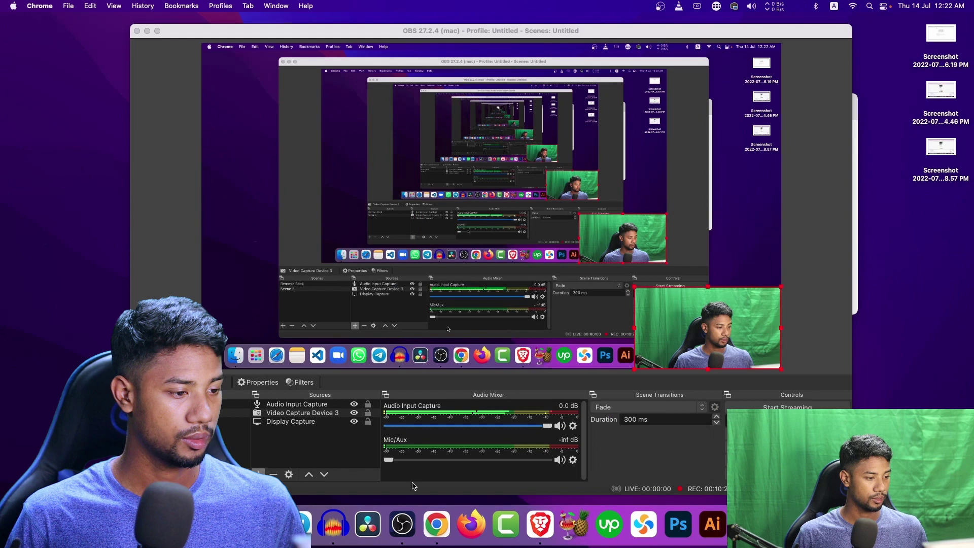
Step: Open Video Capture Device 3's Source Record filter settings, leaving Record Mode at None
left_click(330, 414)
right_click(330, 414)
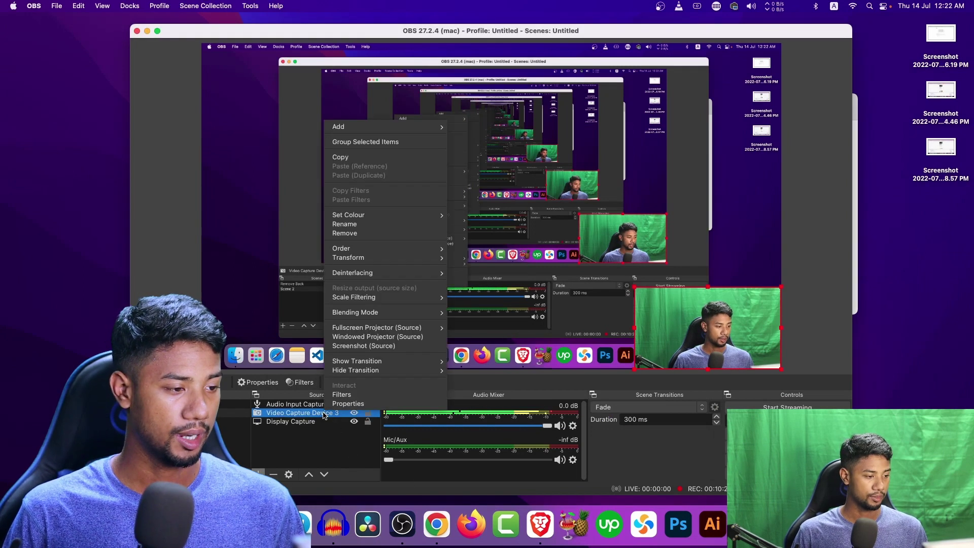
left_click(349, 395)
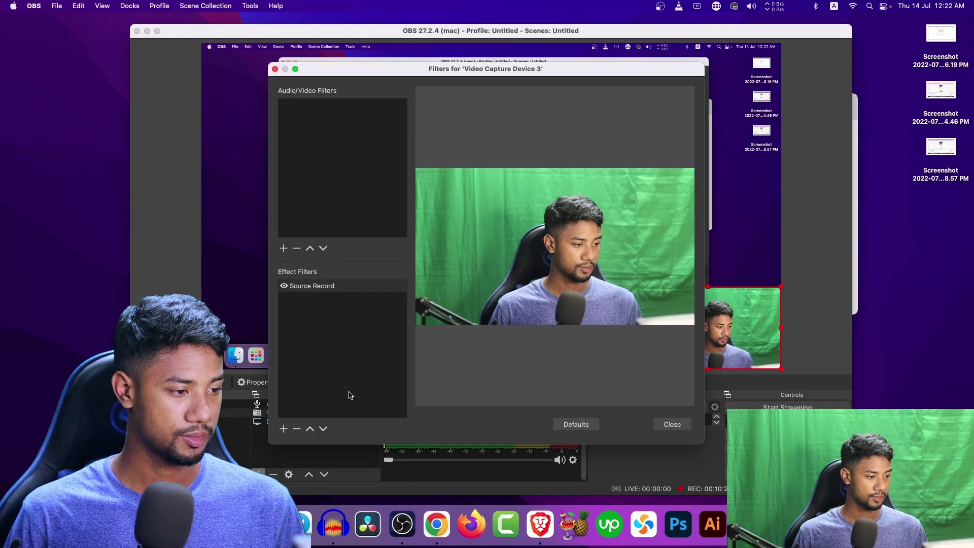
left_click(283, 430)
left_click(389, 308)
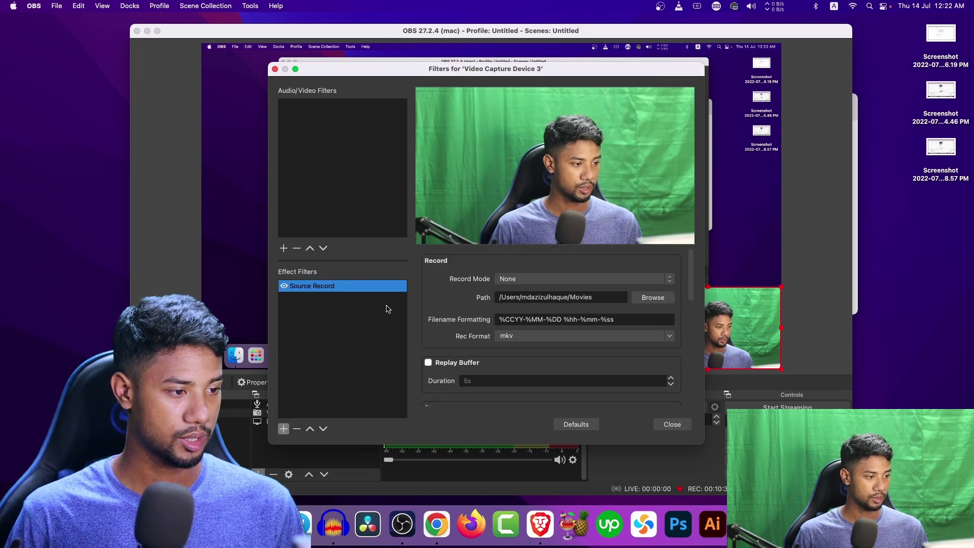
left_click(533, 279)
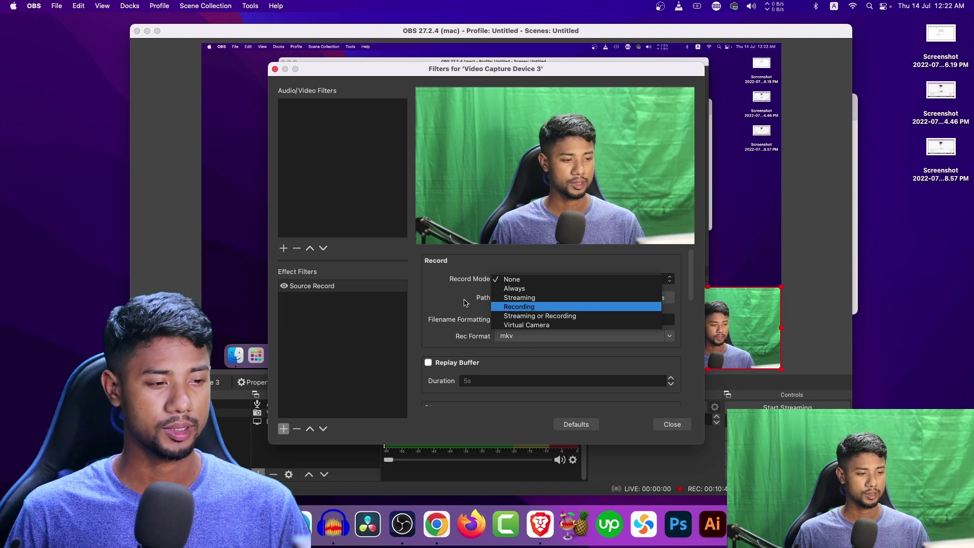
left_click(490, 325)
Step: Prefix the filename format with 'Camera', giving 'Camera %CCYY-%MM-%DD %hh-%mm-%ss'
left_click(499, 317)
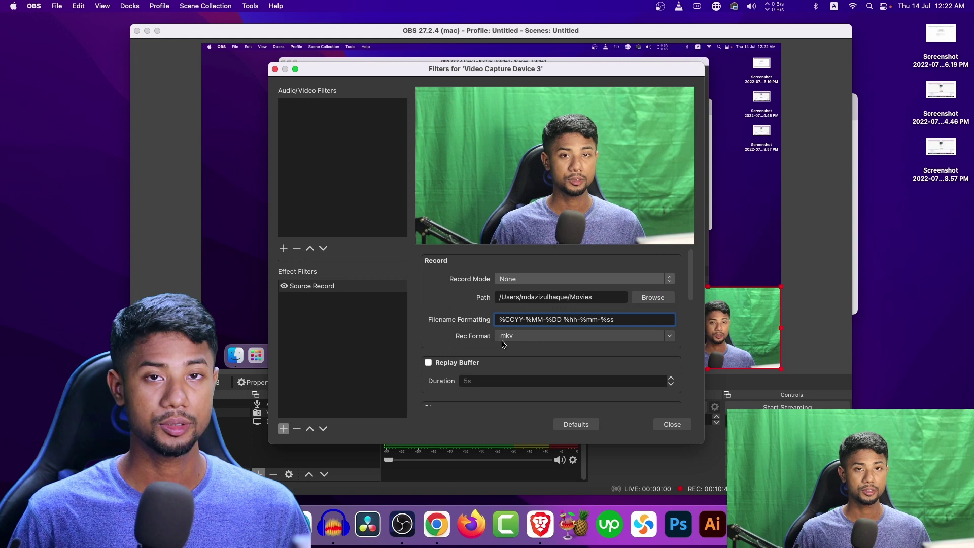
type("Camera")
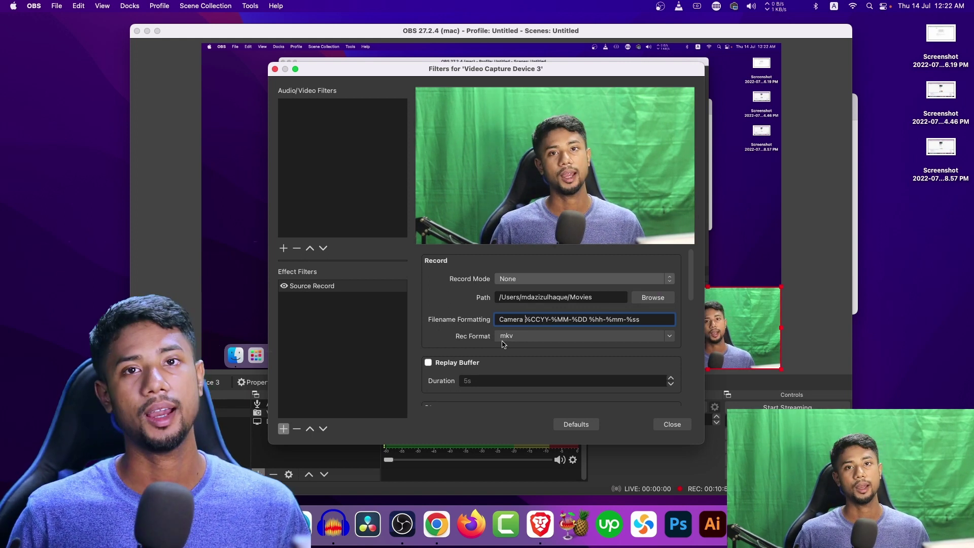
scroll(528, 329, "down", 3)
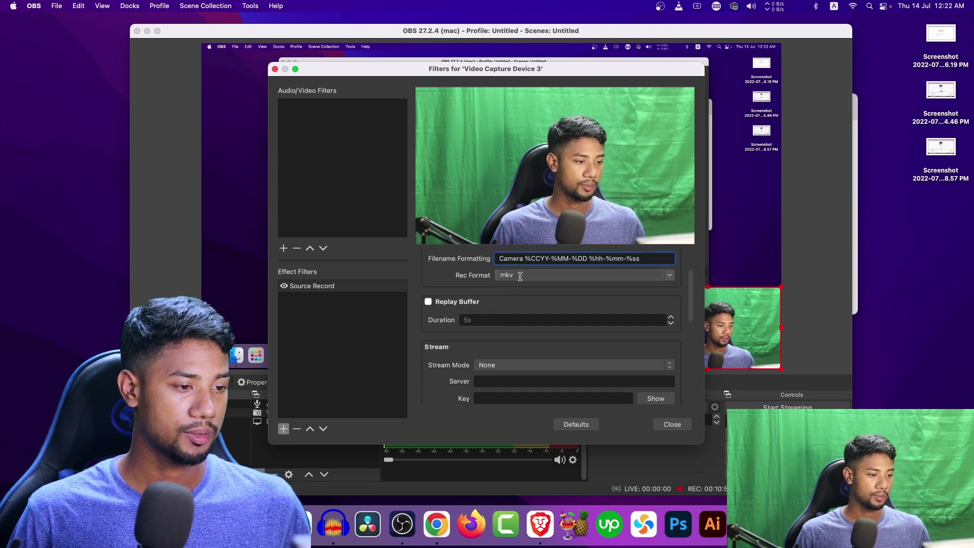
Step: Keep mkv format and set the separate audio to Track 1 sourced from Scene 2
left_click(672, 277)
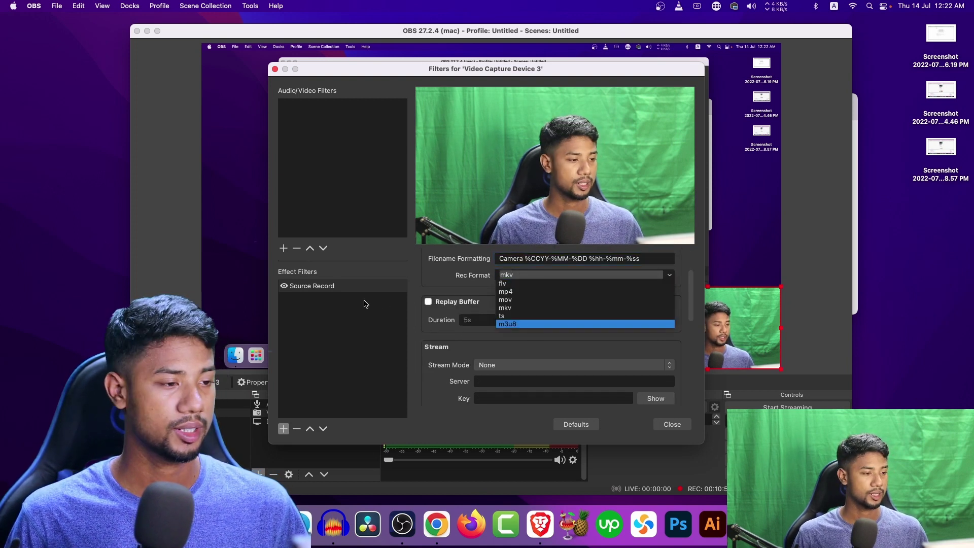
left_click(355, 319)
scroll(510, 335, "down", 7)
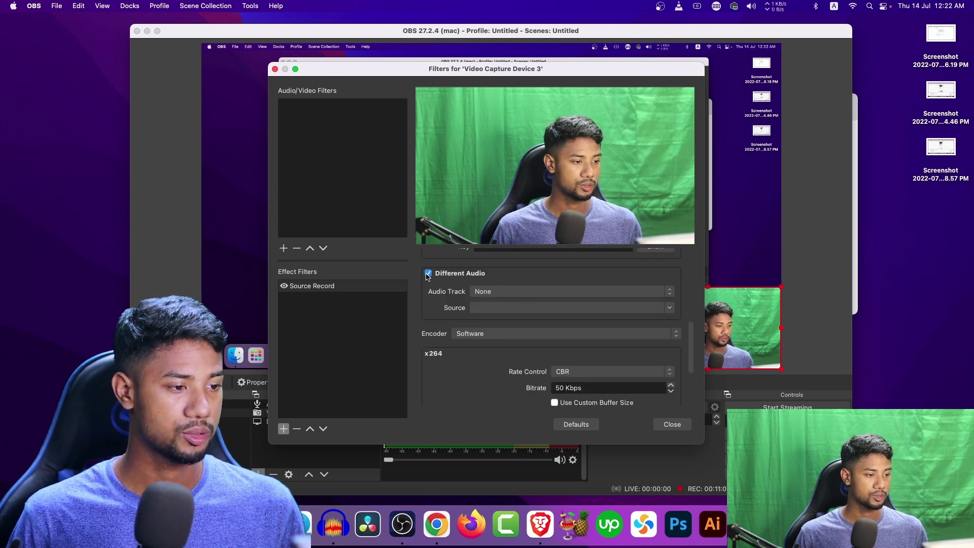
left_click(516, 291)
left_click(510, 303)
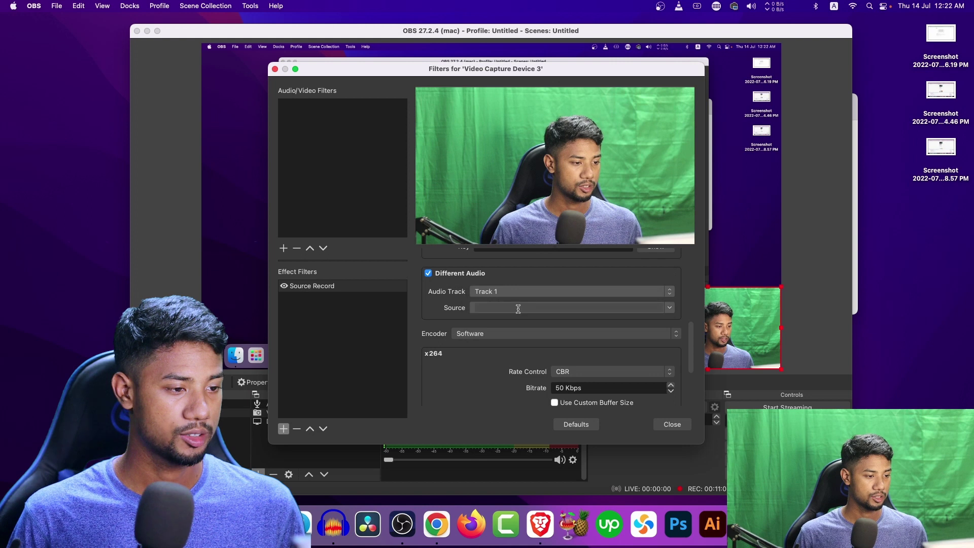
left_click(670, 308)
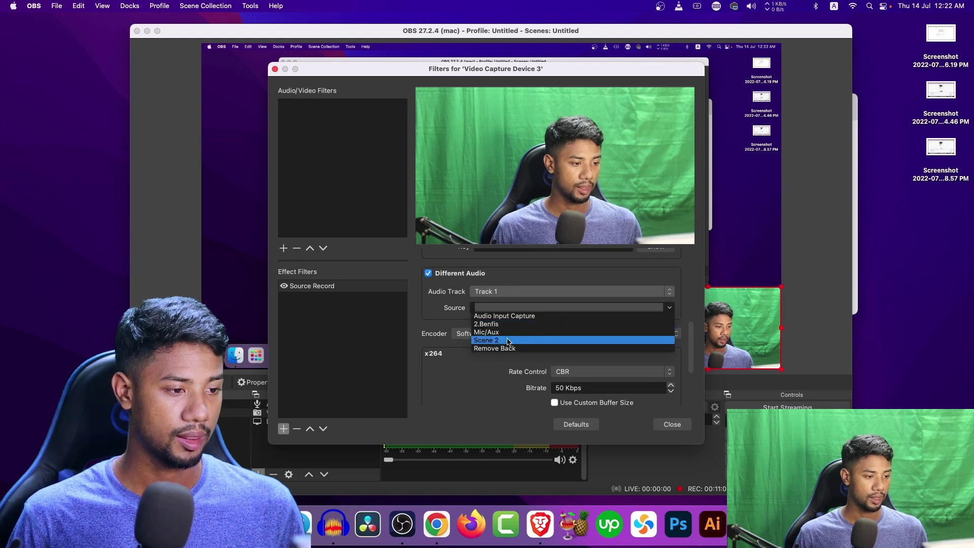
left_click(502, 341)
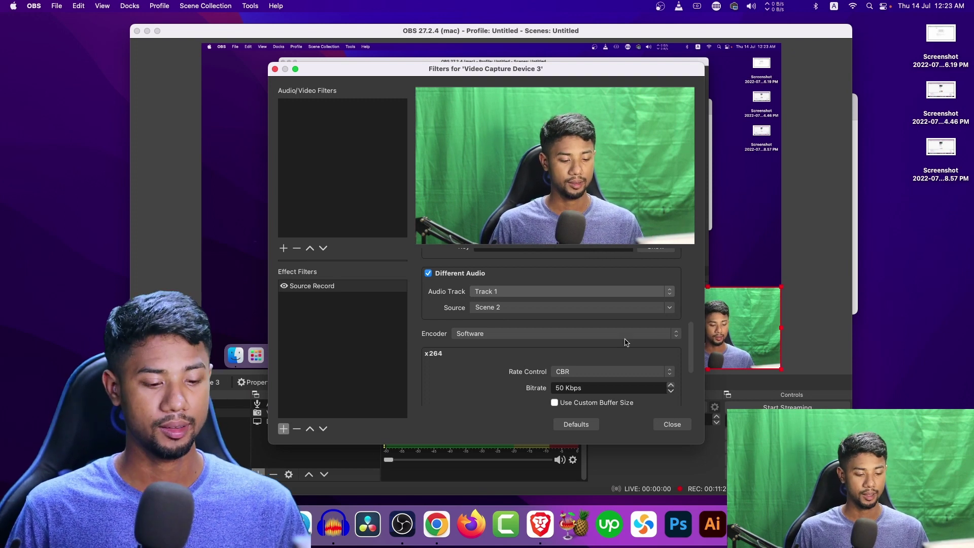
Step: Set the x264 bitrate to 60000 Kbps, leave Tune at (None), and choose the high profile
scroll(506, 366, "down", 3)
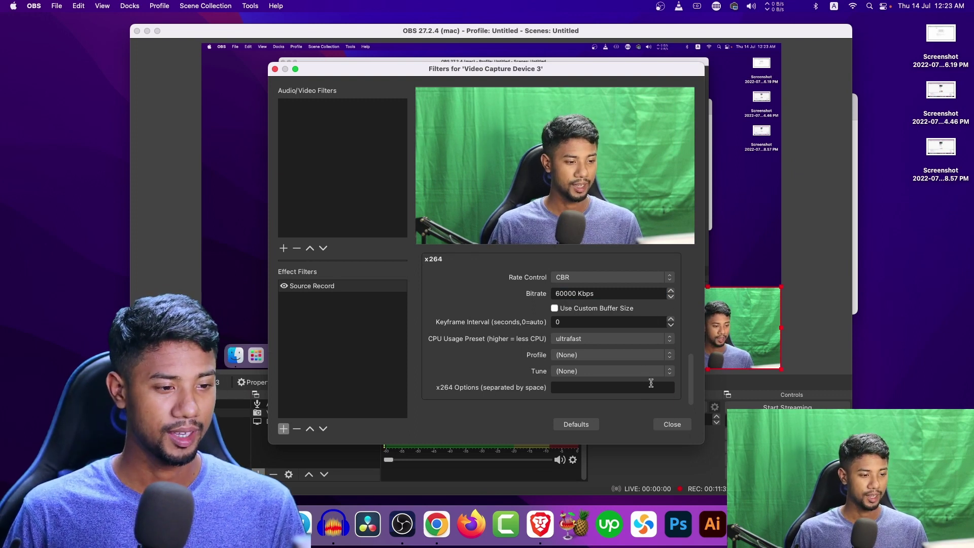
left_click(633, 372)
left_click(571, 370)
left_click(575, 351)
left_click(571, 382)
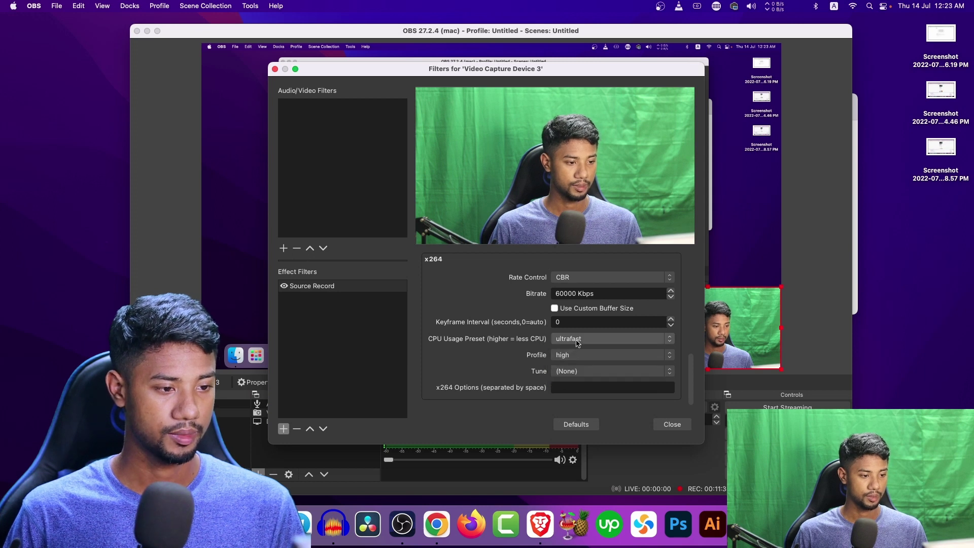
scroll(558, 340, "up", 10)
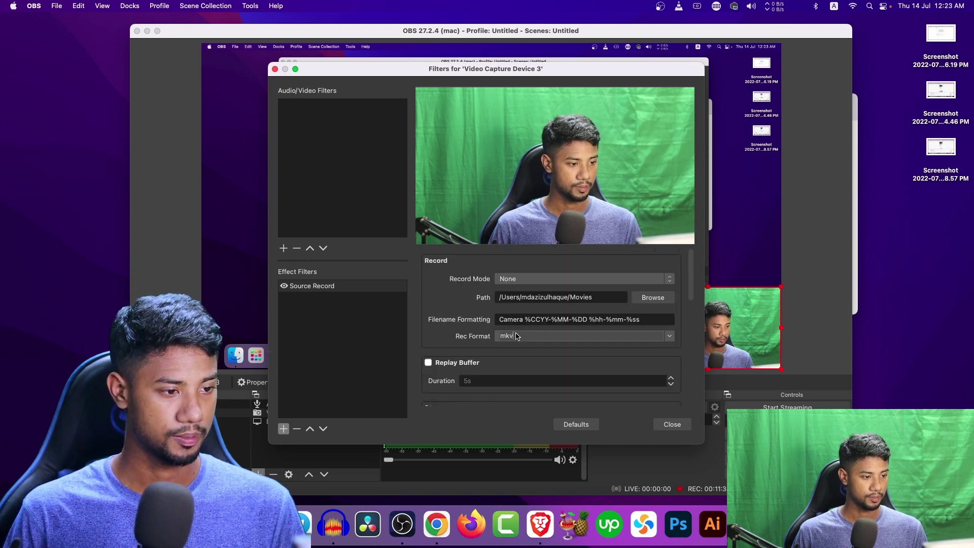
scroll(517, 336, "down", 3)
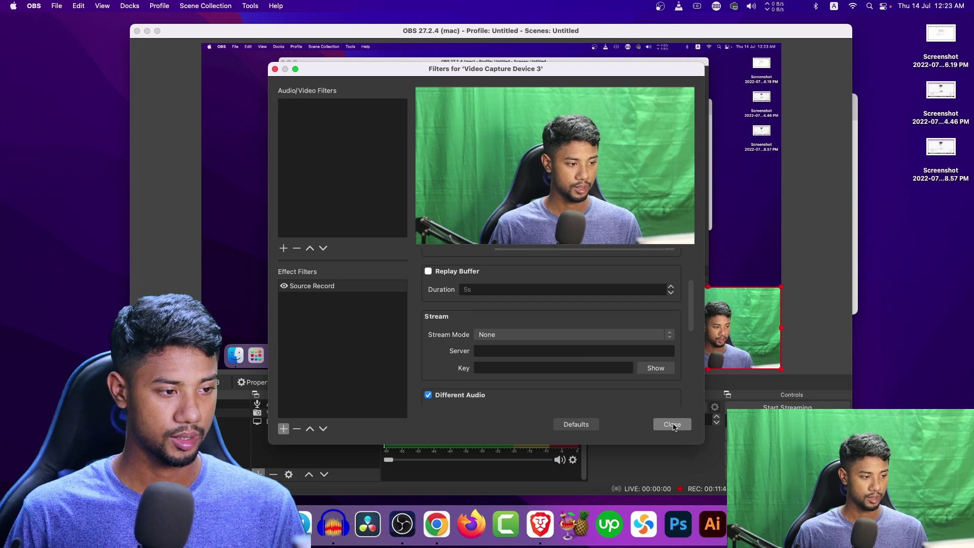
Step: Delete the Source Record filter from Video Capture Device 3 and close its Filters window
right_click(362, 287)
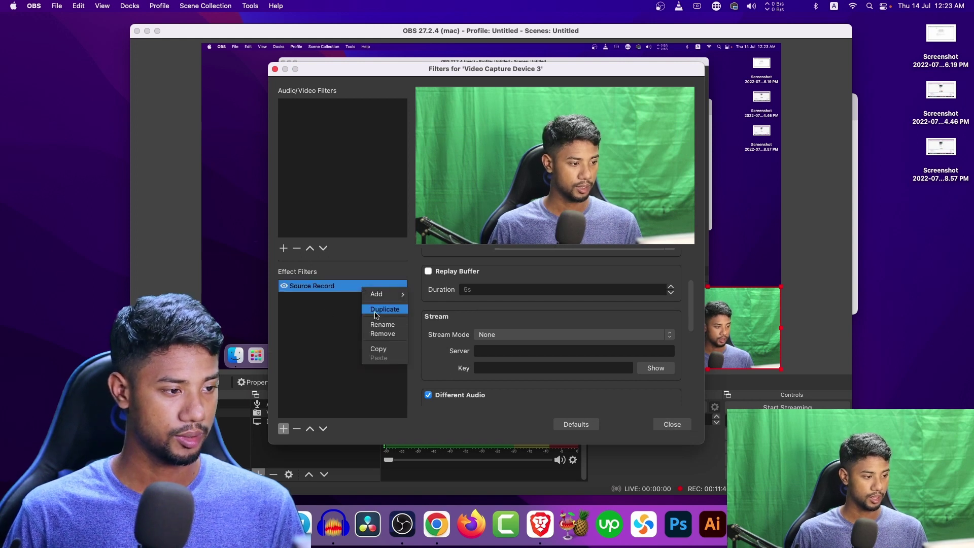
left_click(381, 333)
left_click(556, 268)
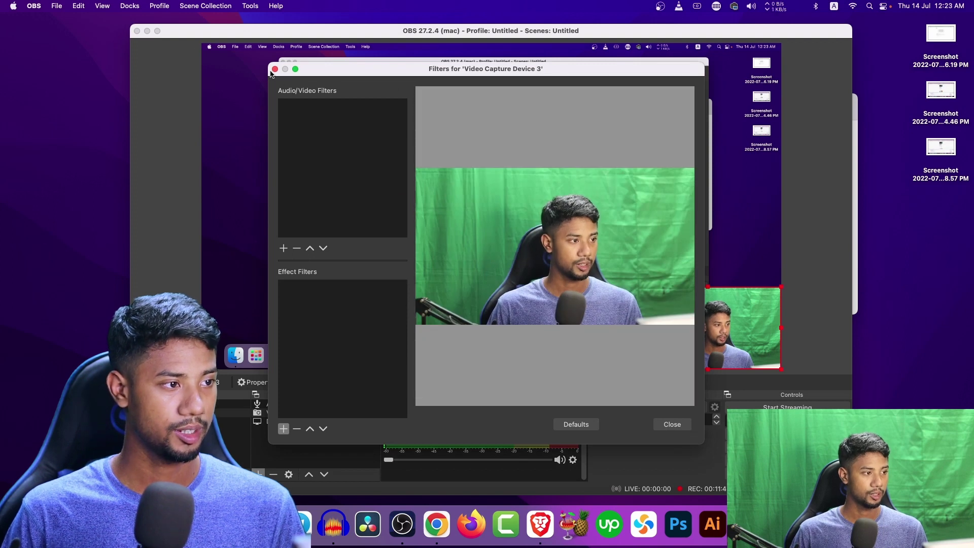
left_click(274, 70)
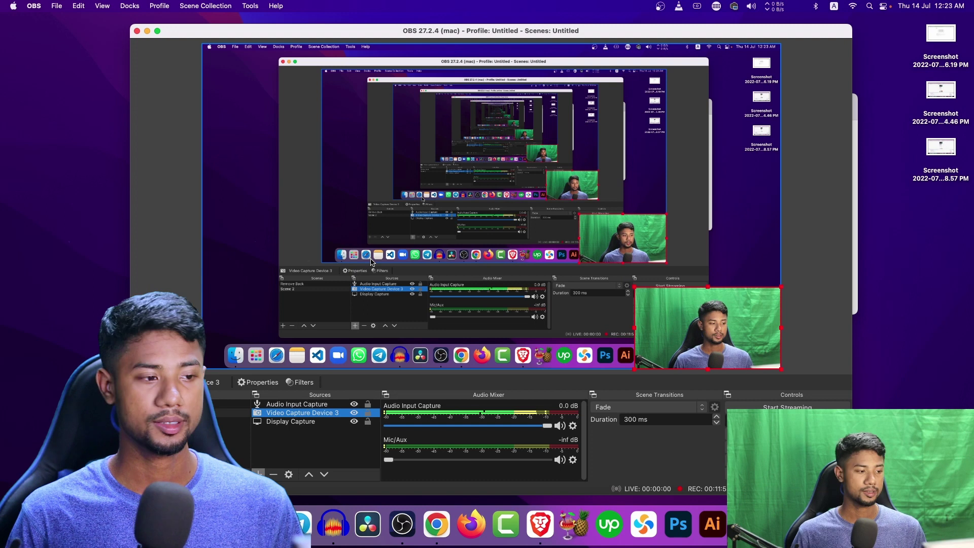
Step: Select the Remove Back scene, showing Display Capture 2, Video Capture Device 2 and 2.Benfis
left_click(196, 404)
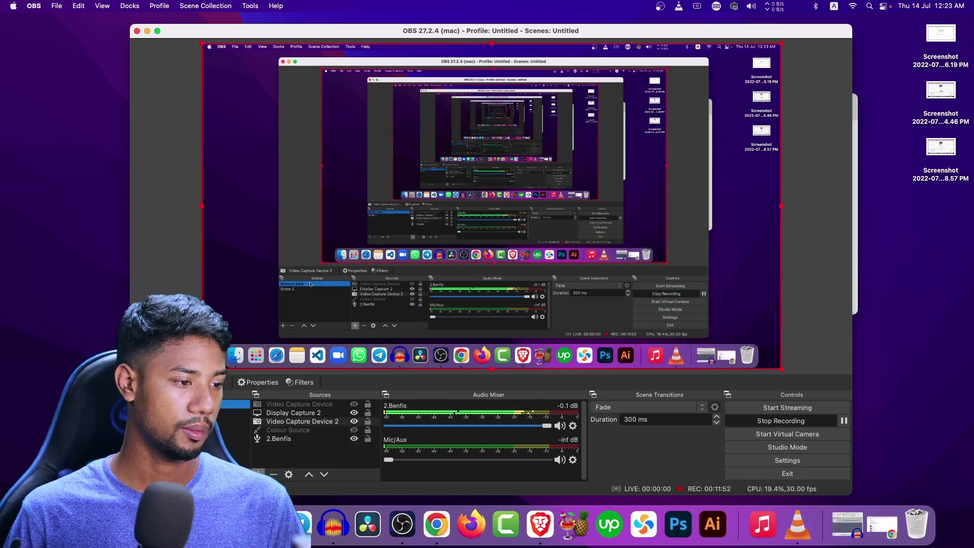